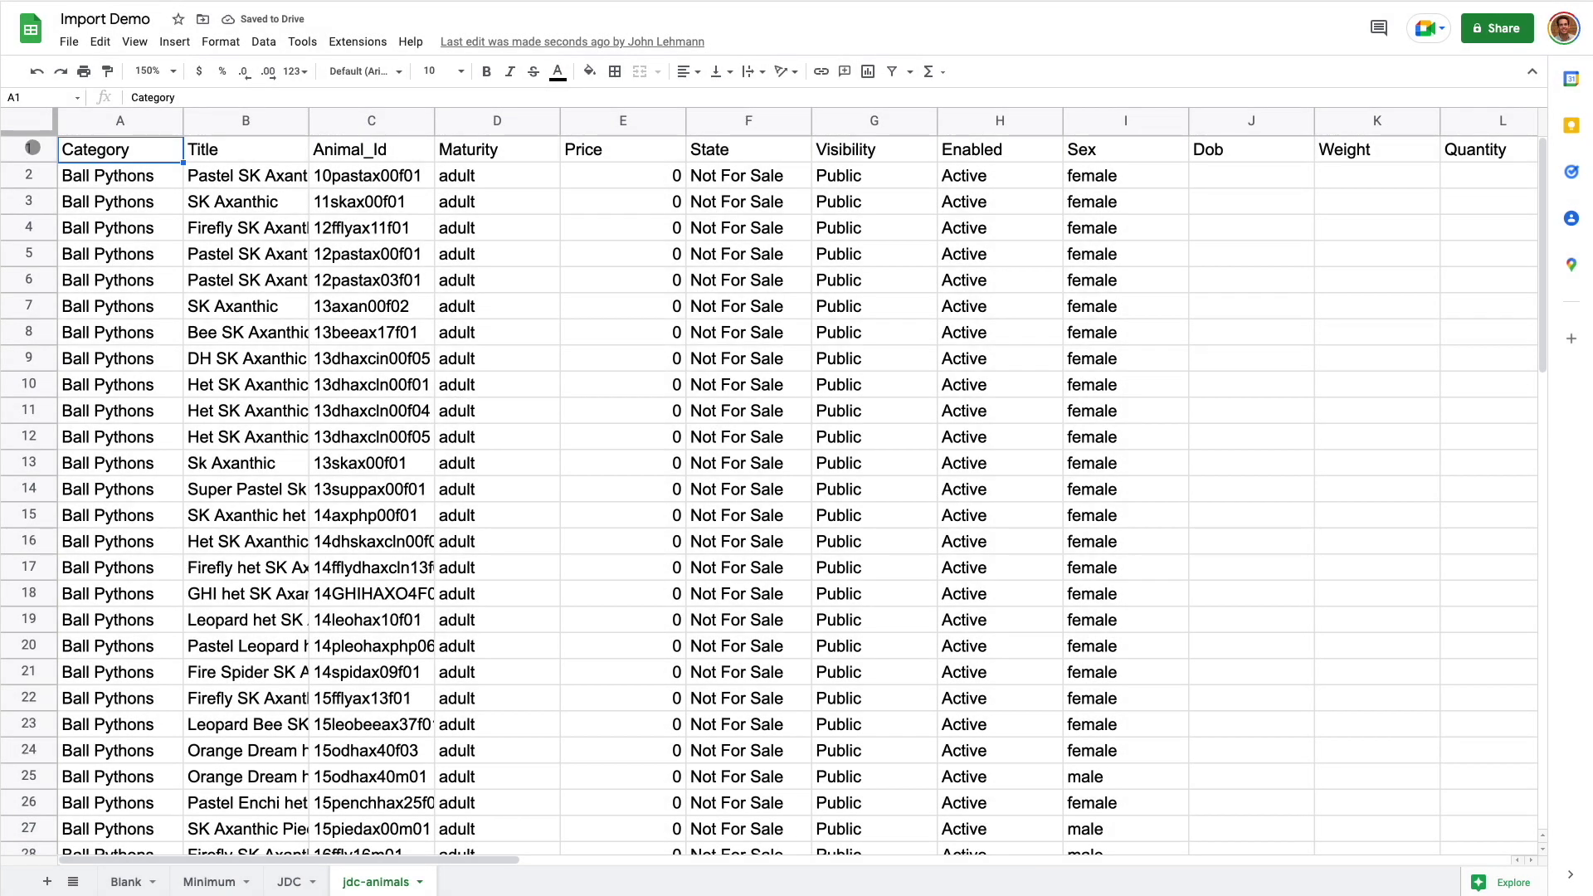
Select all cells of the jdc-animals sheet and copy them.
{"action": "left_click", "coordinate": [30, 126]}
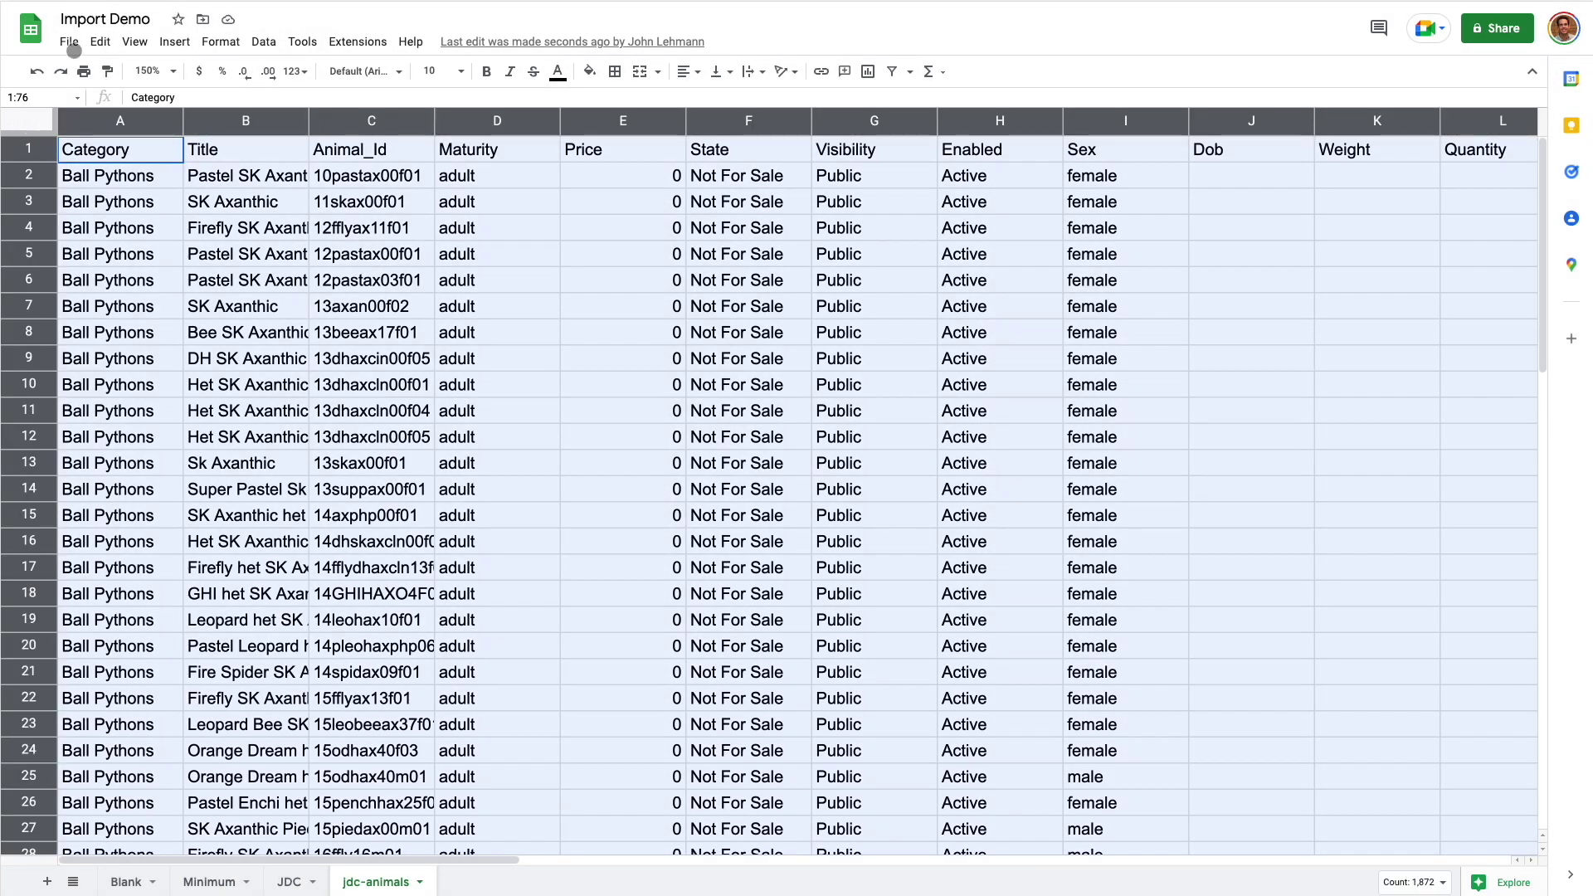
{"action": "left_click", "coordinate": [100, 41]}
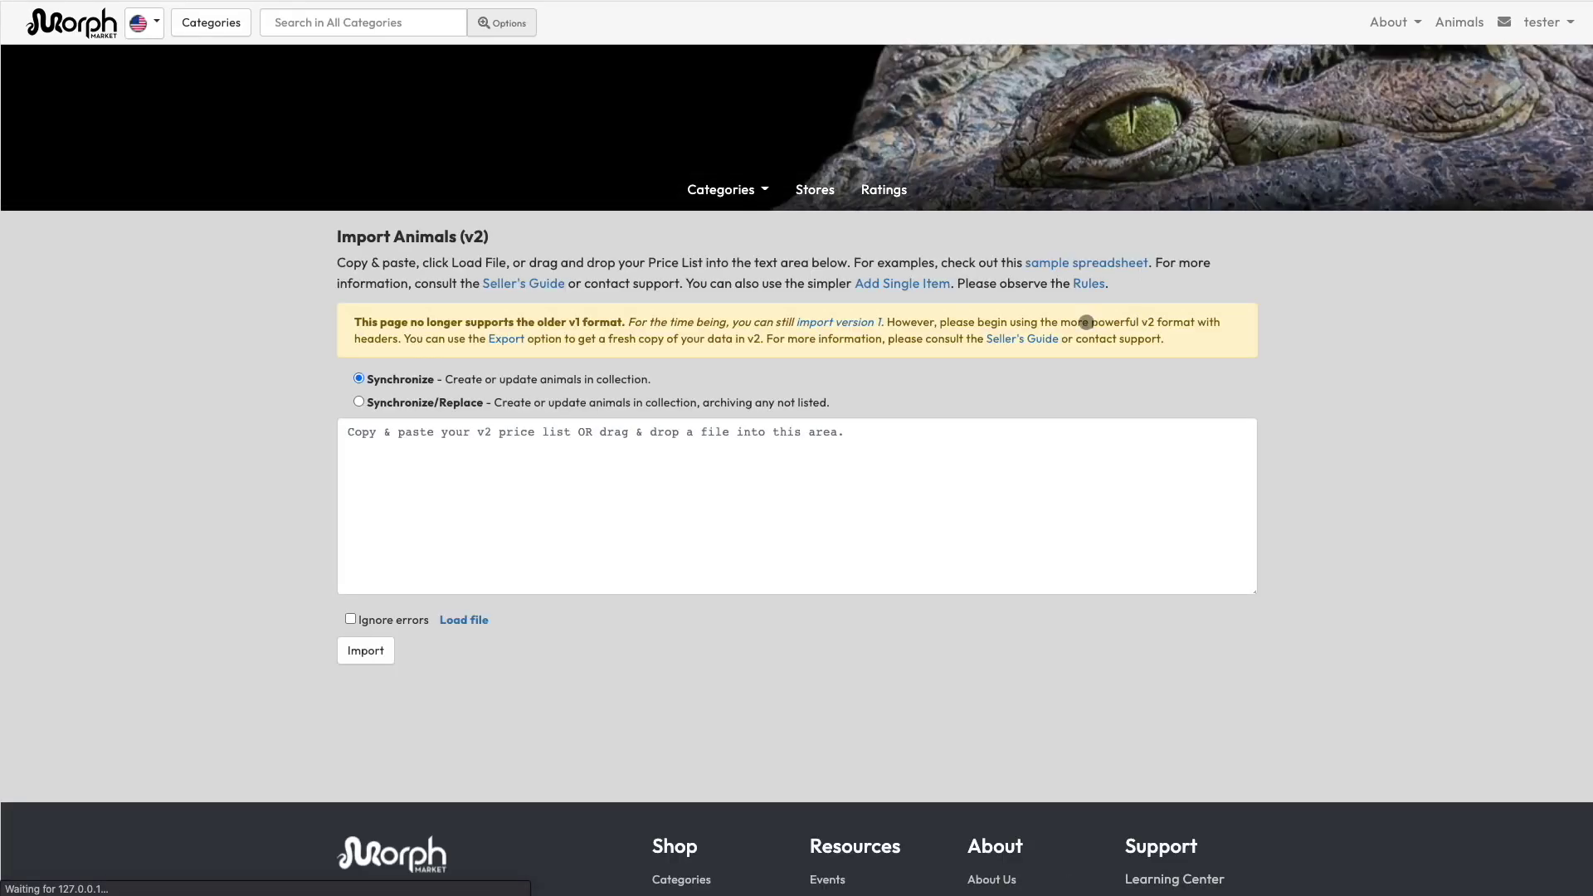
Paste the copied jdc-animals rows into the Import Animals box and import them.
{"action": "left_click", "coordinate": [479, 442]}
{"action": "key", "text": "ctrl+v"}
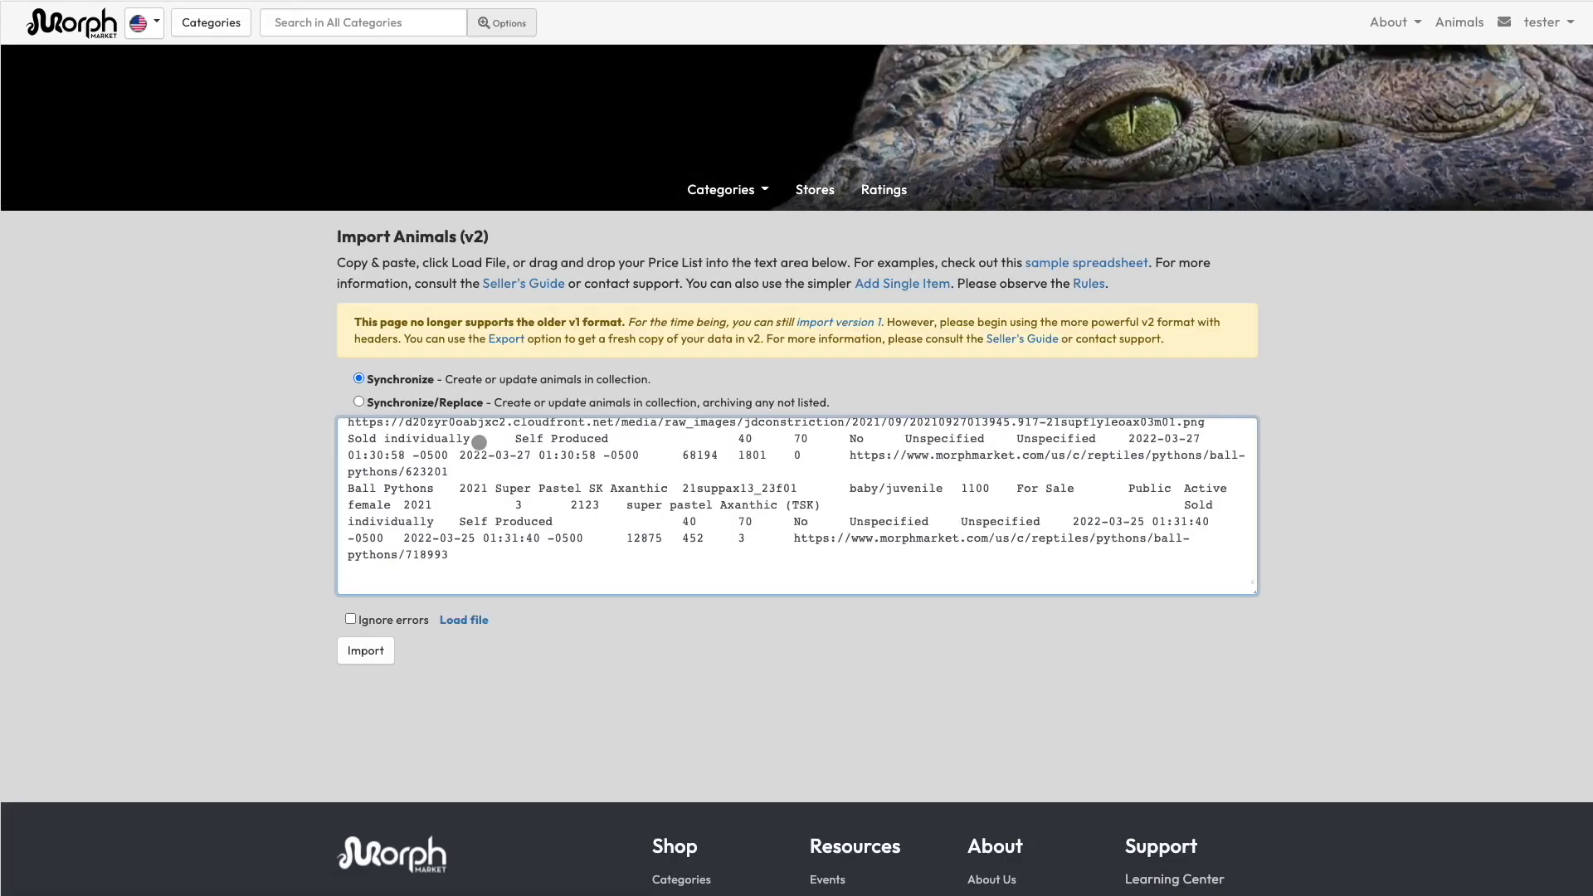
{"action": "left_click", "coordinate": [374, 650]}
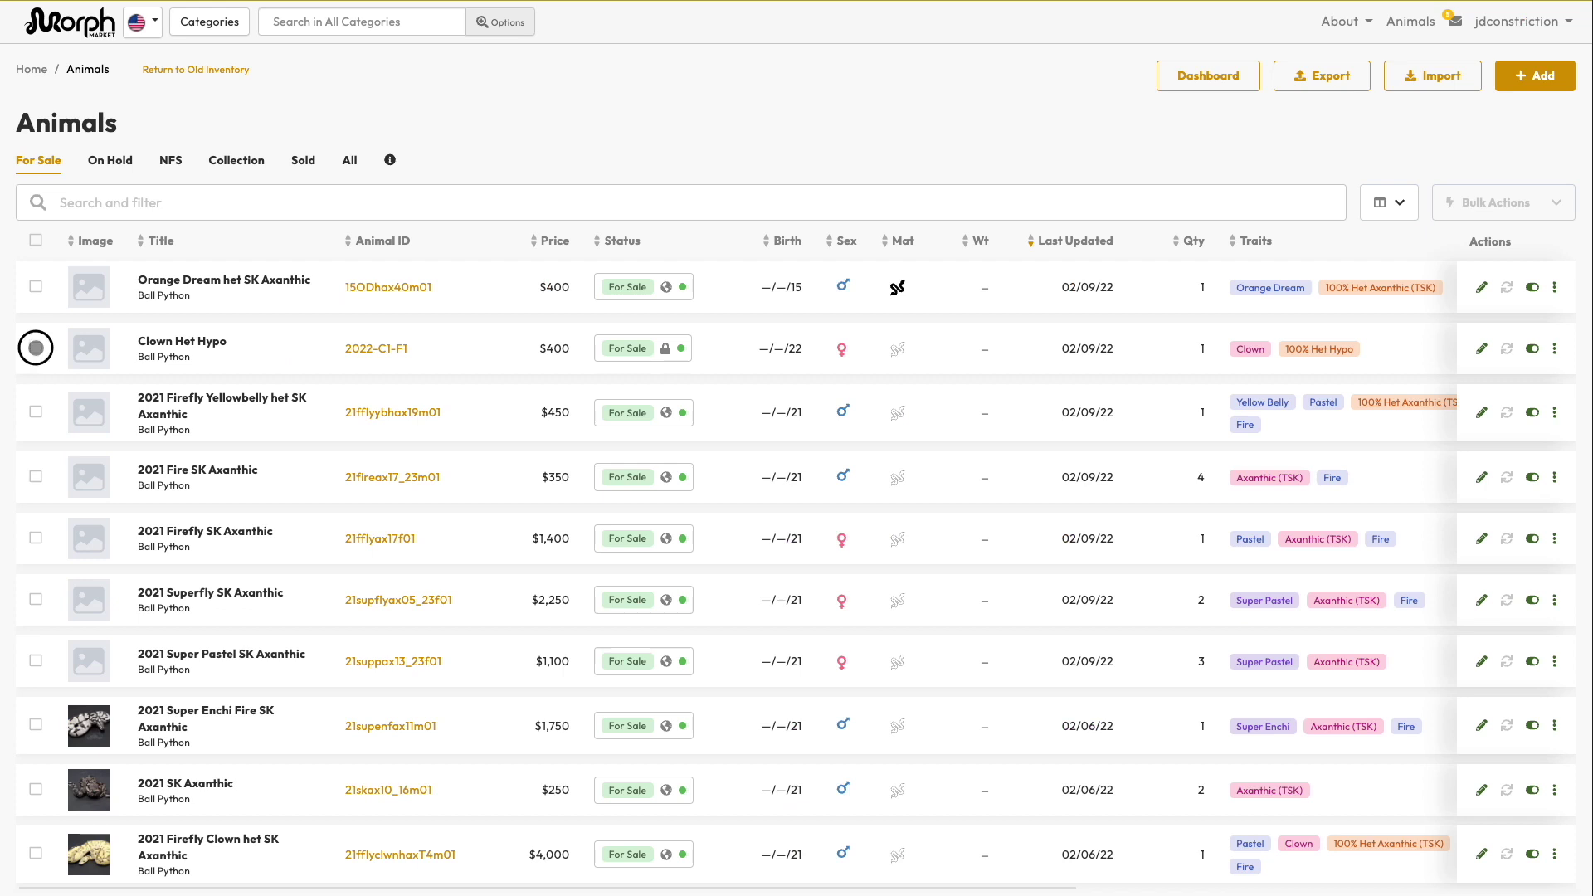
Select all 40 for-sale animals in the inventory list.
{"action": "left_click", "coordinate": [35, 347]}
{"action": "left_click", "coordinate": [35, 411]}
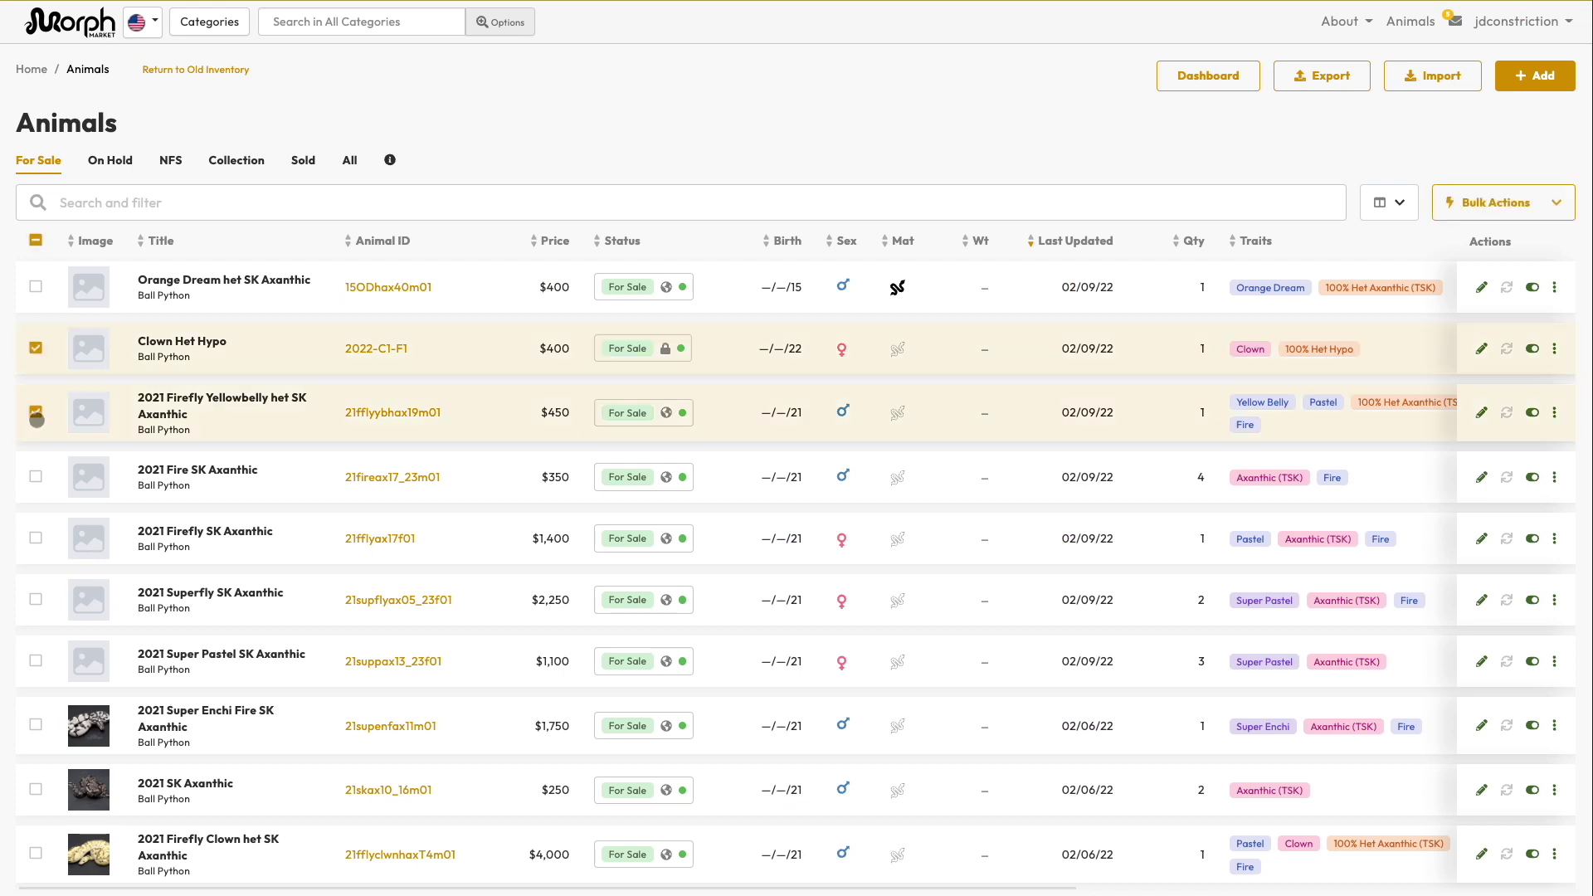
{"action": "left_click", "coordinate": [35, 480]}
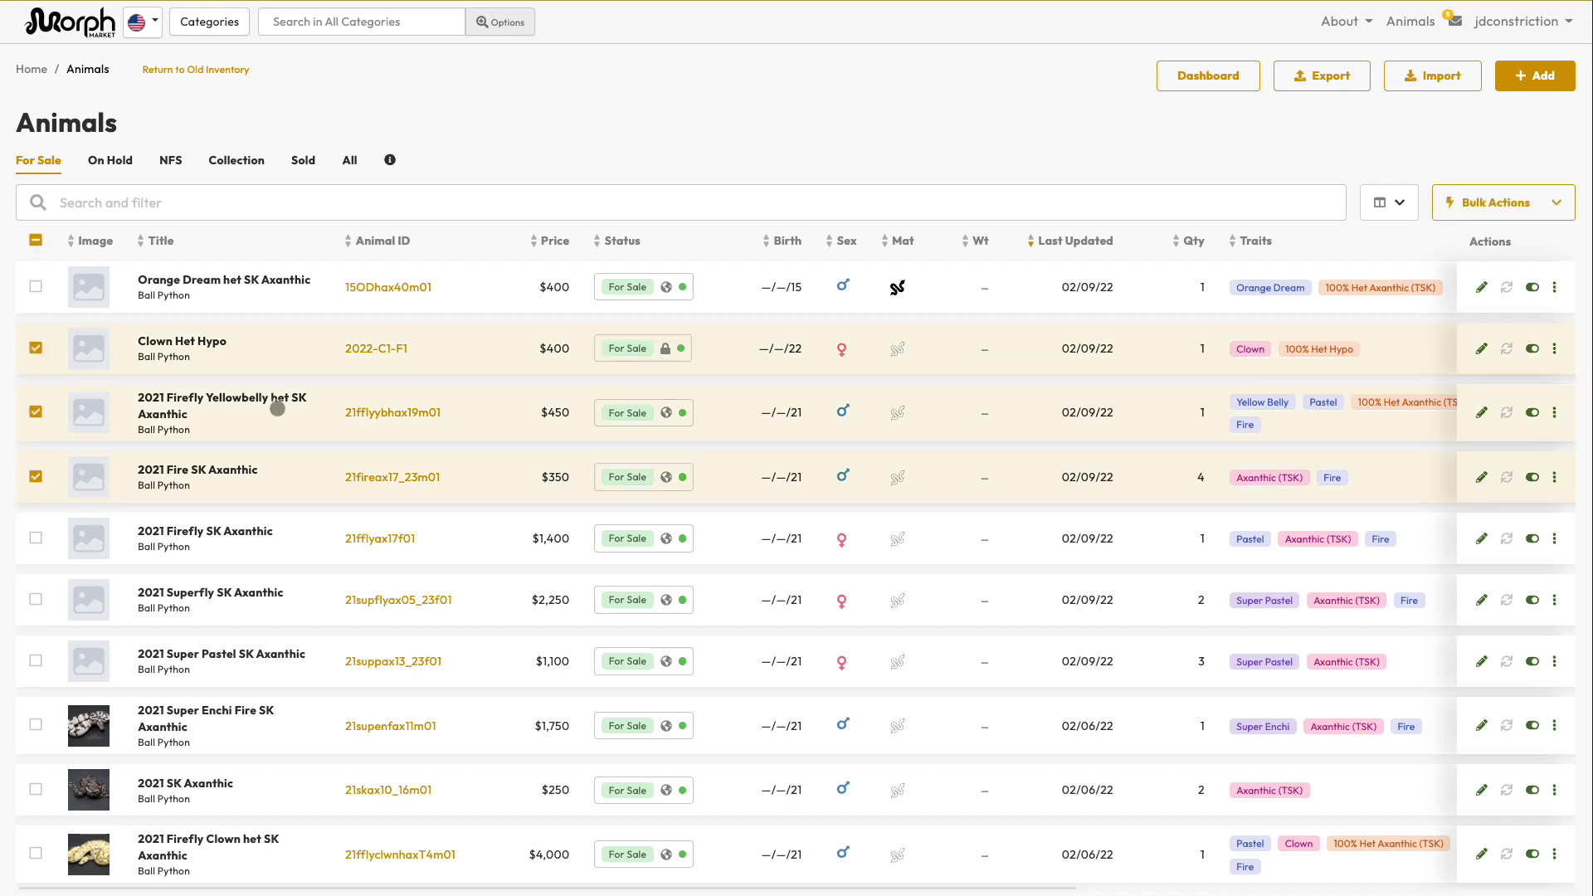
{"action": "left_click", "coordinate": [35, 239]}
{"action": "left_click", "coordinate": [883, 249]}
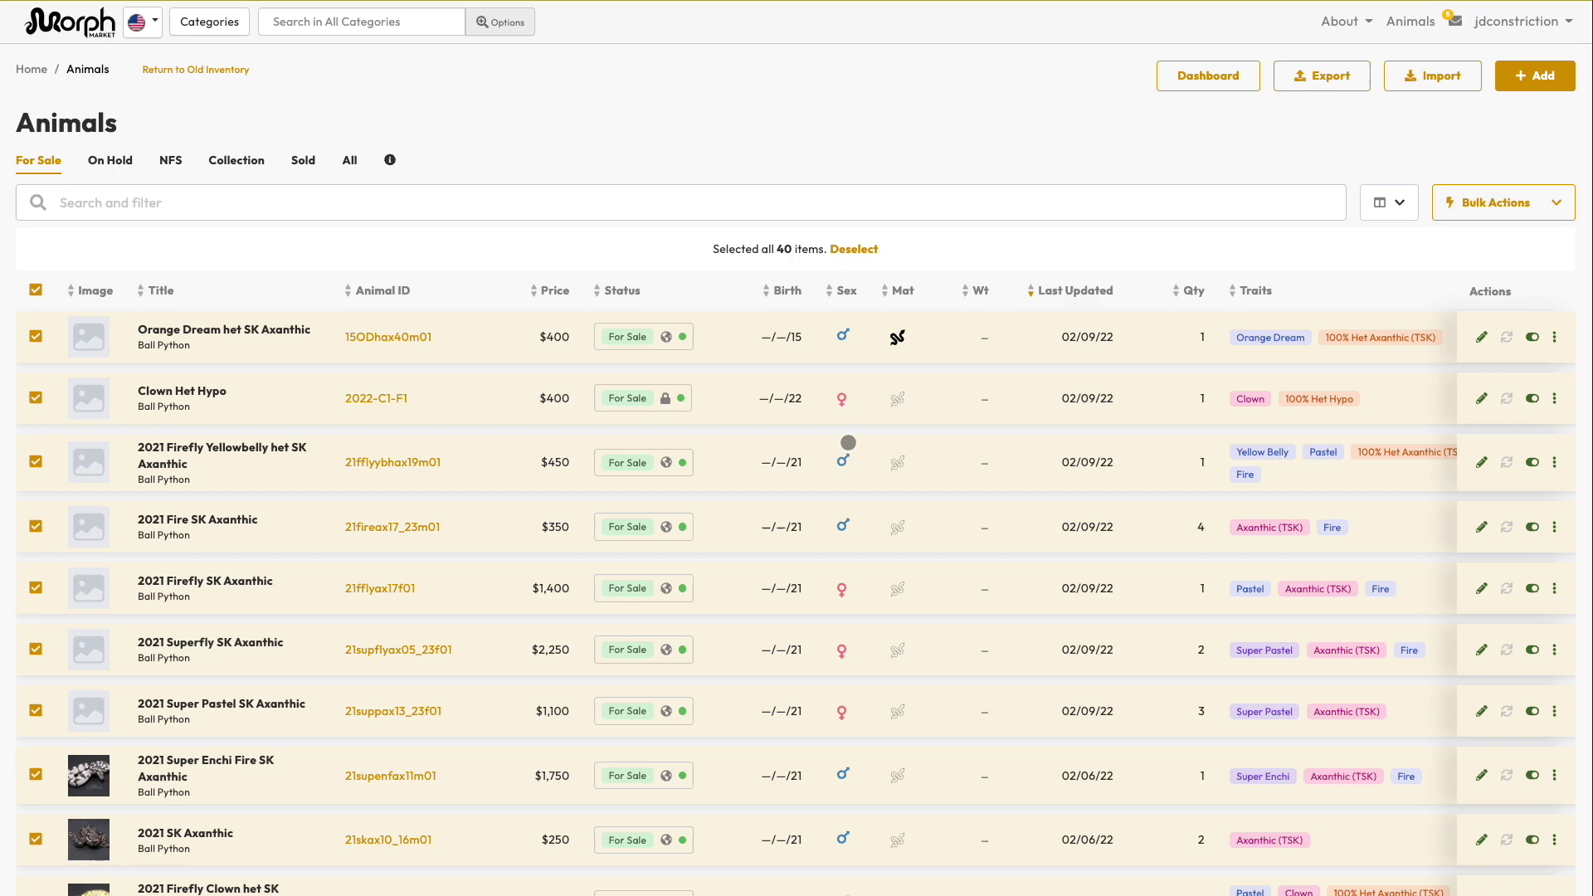
Start a bulk price change that decreases the selected animals' prices by 50%.
{"action": "left_click", "coordinate": [1485, 196]}
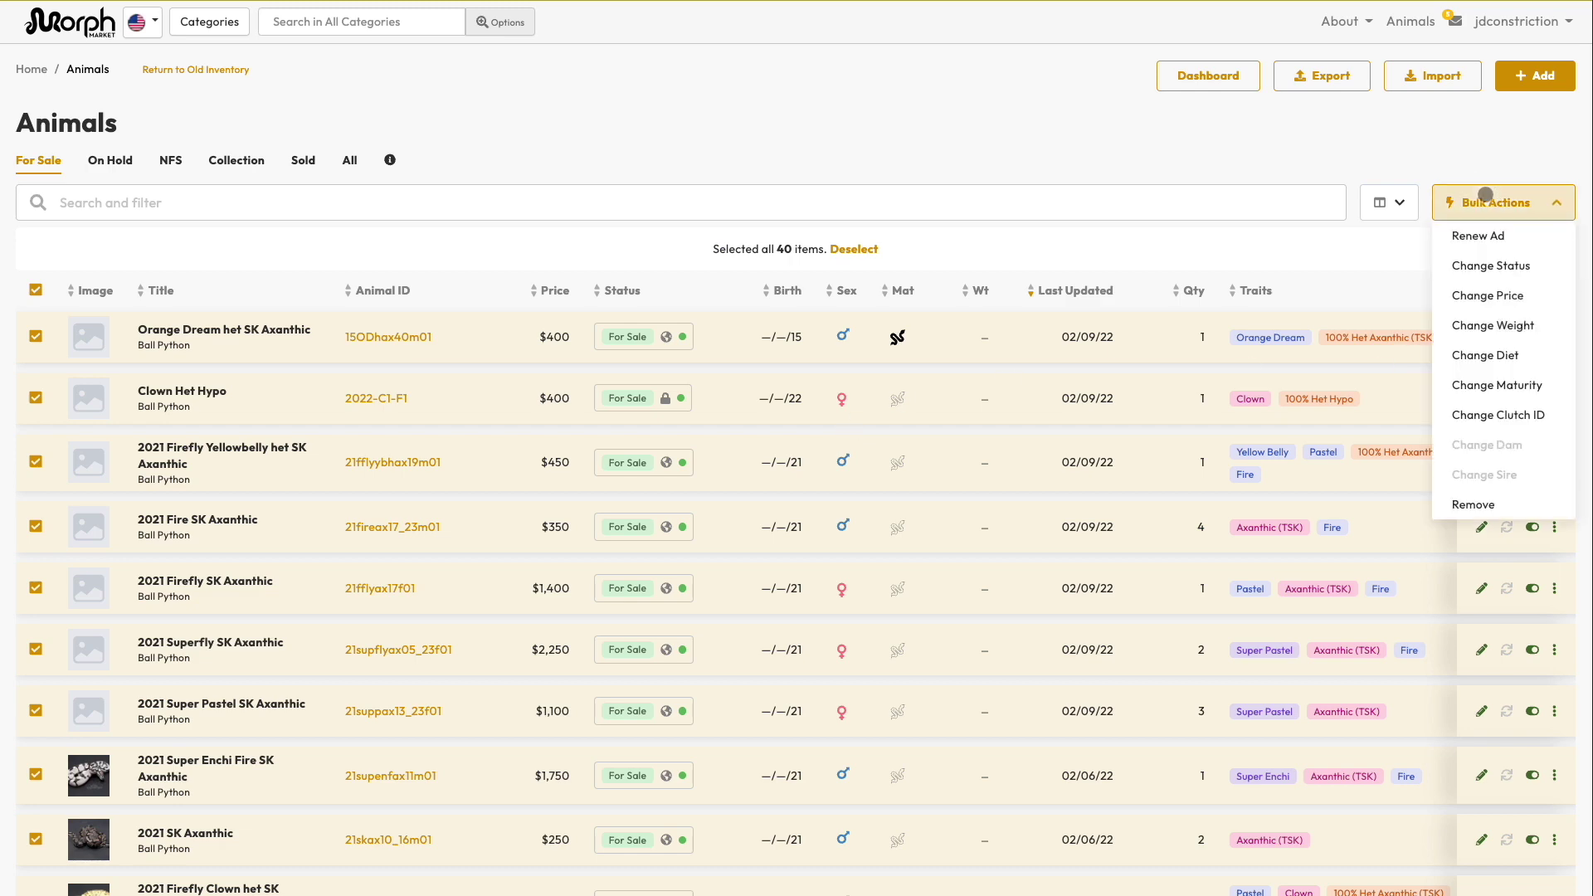
{"action": "left_click", "coordinate": [1525, 297]}
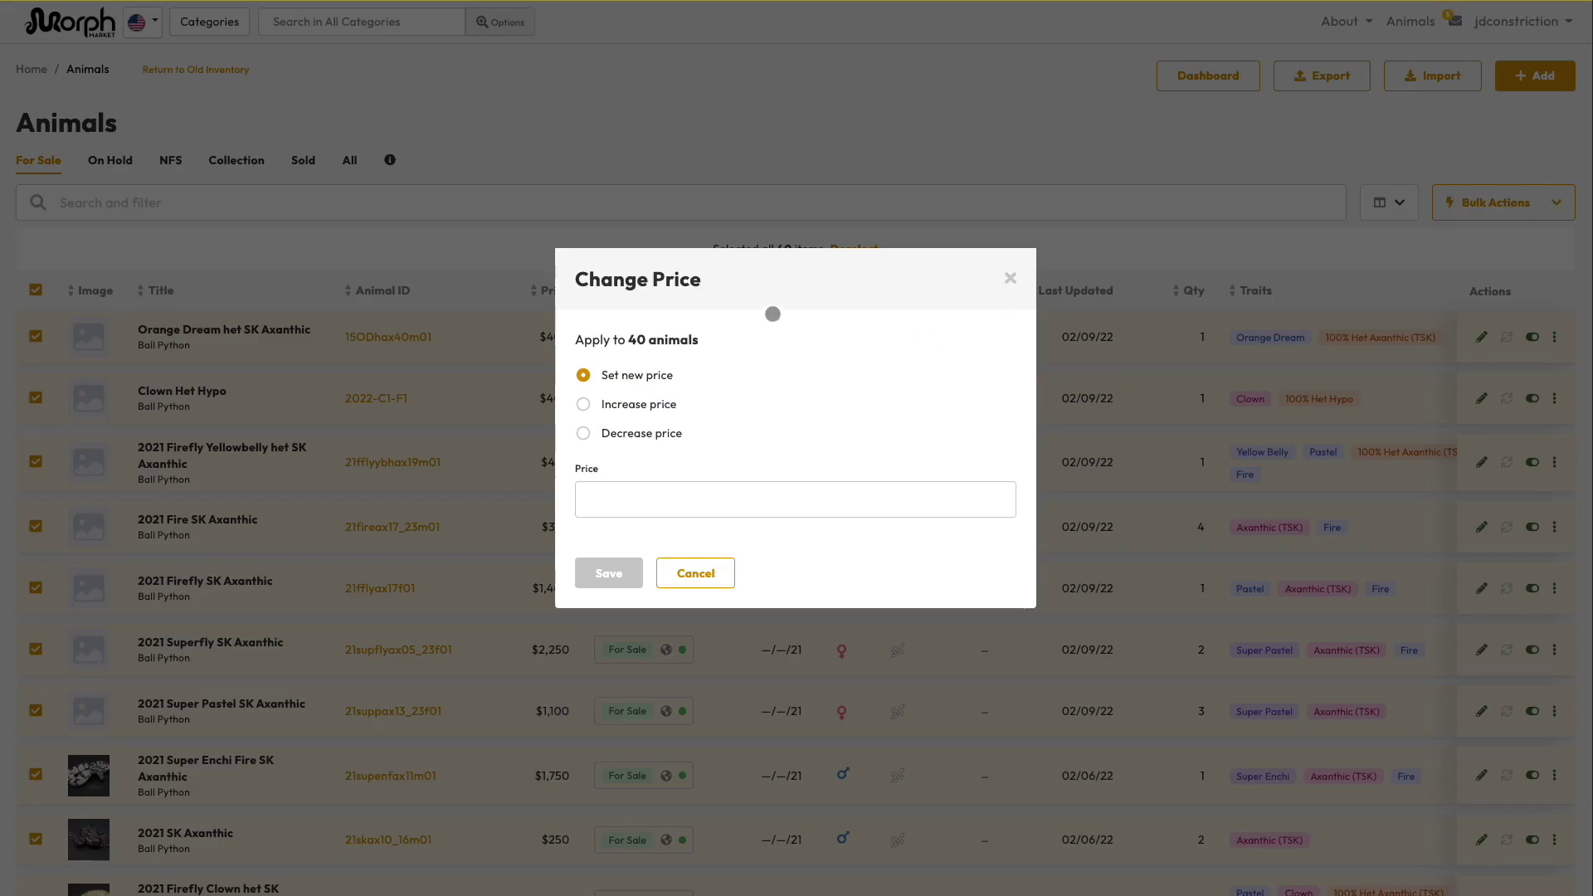
{"action": "left_click", "coordinate": [636, 431]}
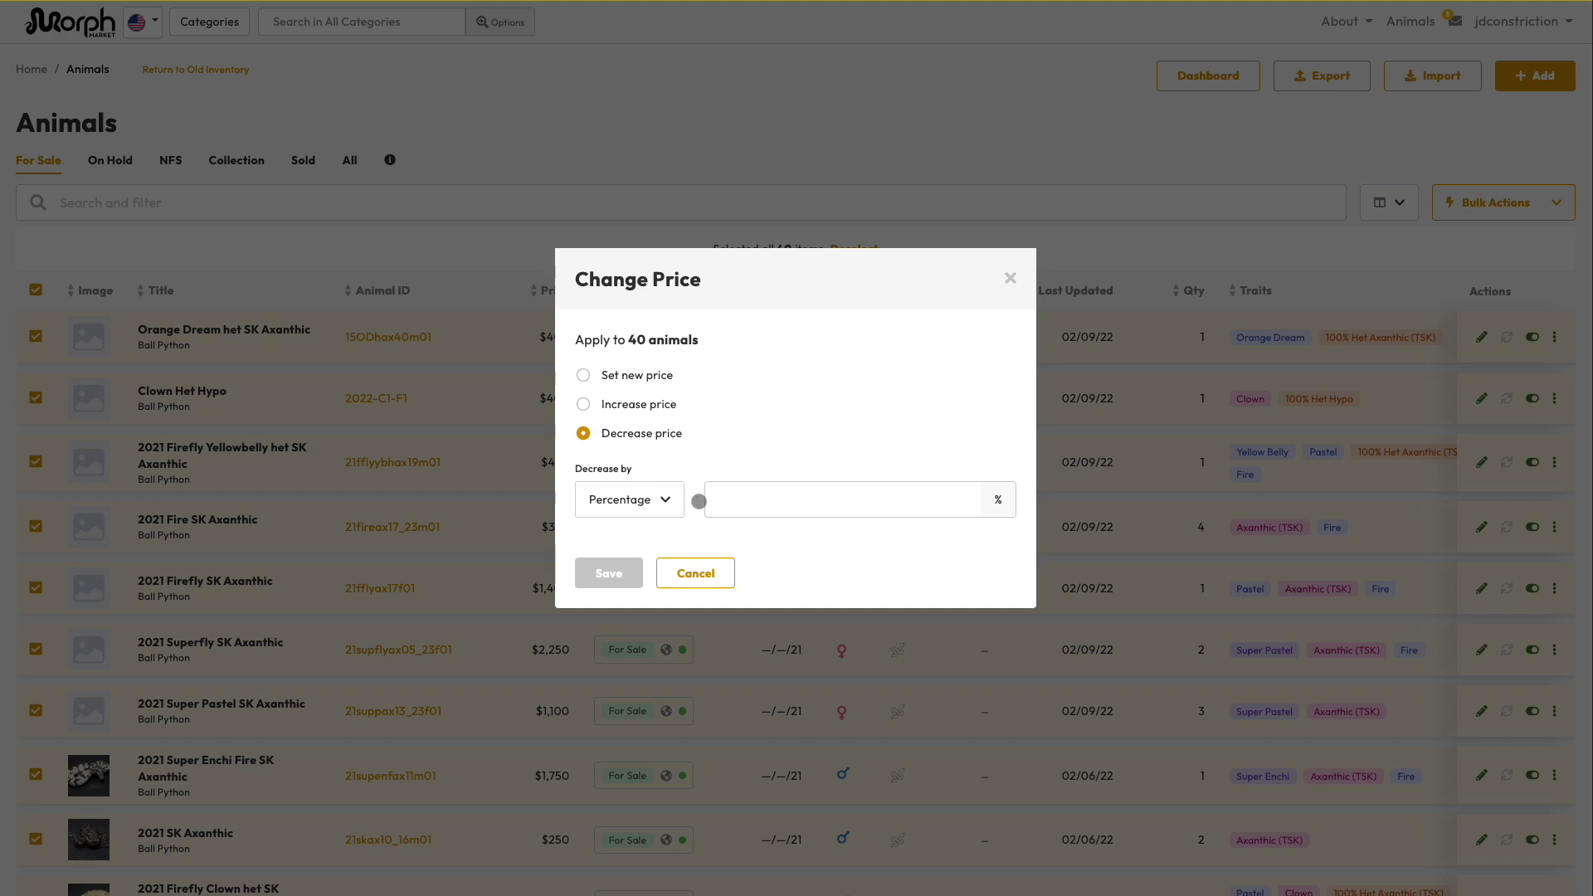
{"action": "left_click", "coordinate": [753, 499]}
{"action": "type", "text": "5"}
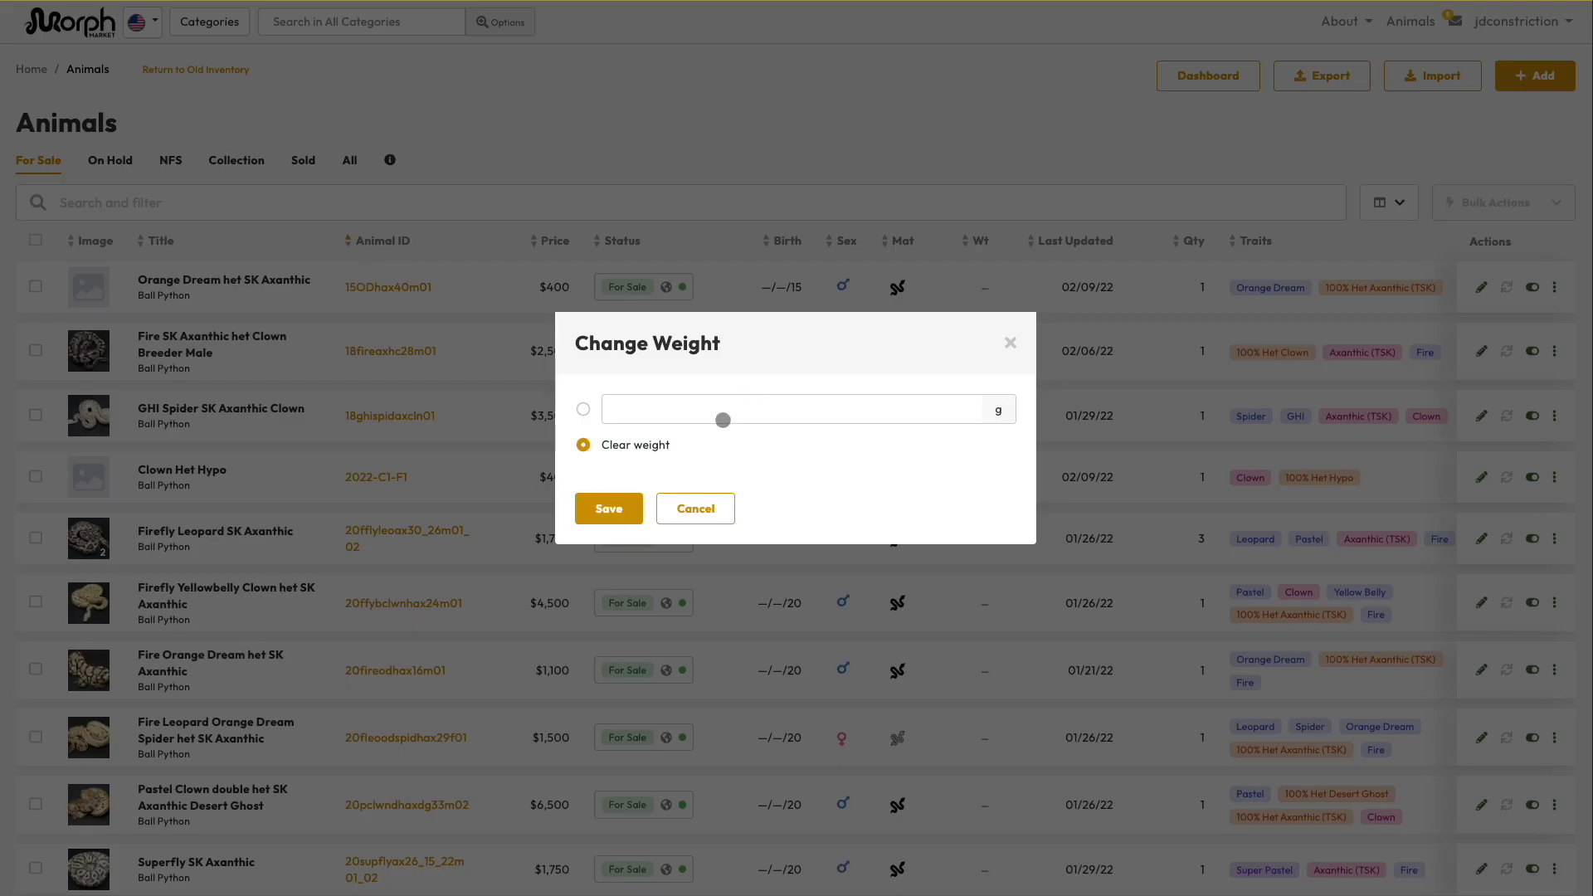
Save a weight of 100 g for the Orange Dream het SK Axanthic.
{"action": "left_click", "coordinate": [704, 415]}
{"action": "type", "text": "10"}
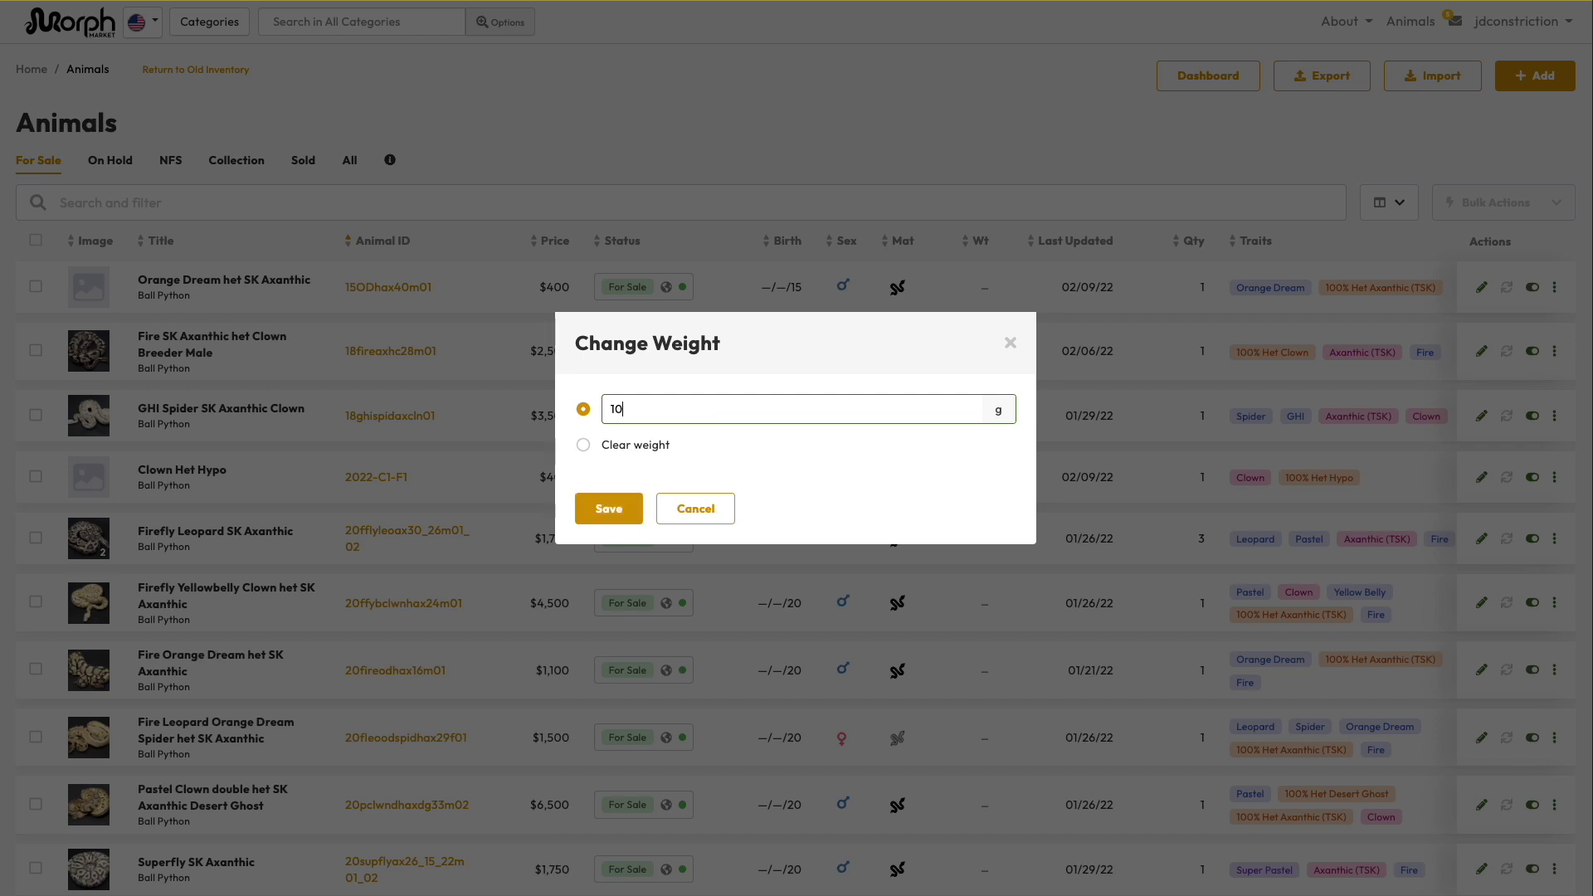
{"action": "type", "text": "0"}
{"action": "left_click", "coordinate": [623, 502]}
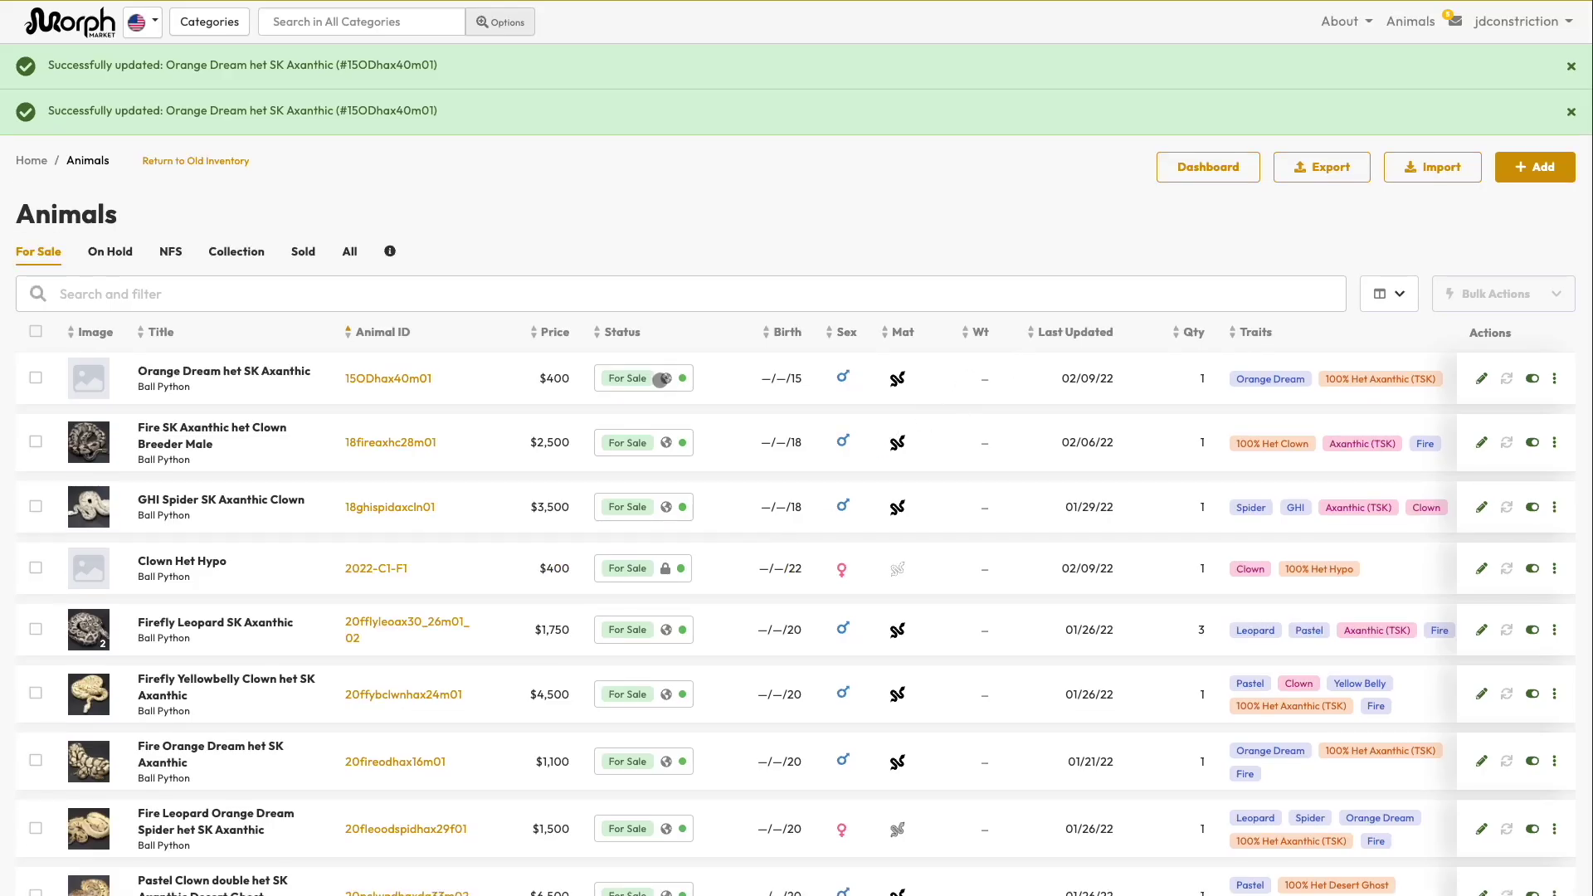
Open the first animal's status settings and State list, then browse the Google Sheets features page.
{"action": "left_click", "coordinate": [659, 379]}
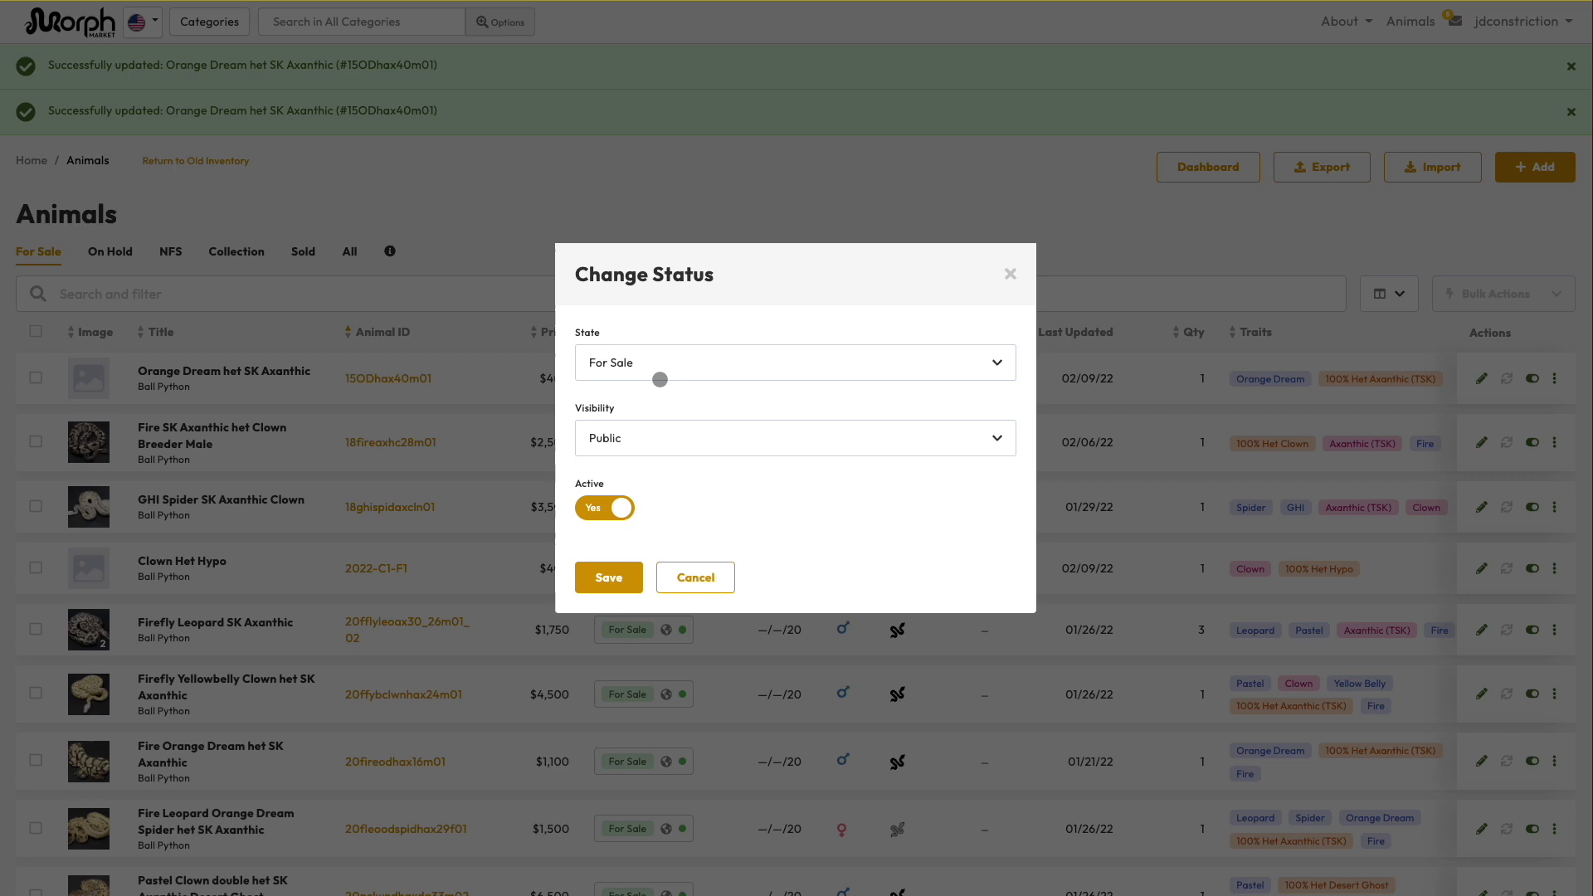
{"action": "left_click", "coordinate": [664, 366]}
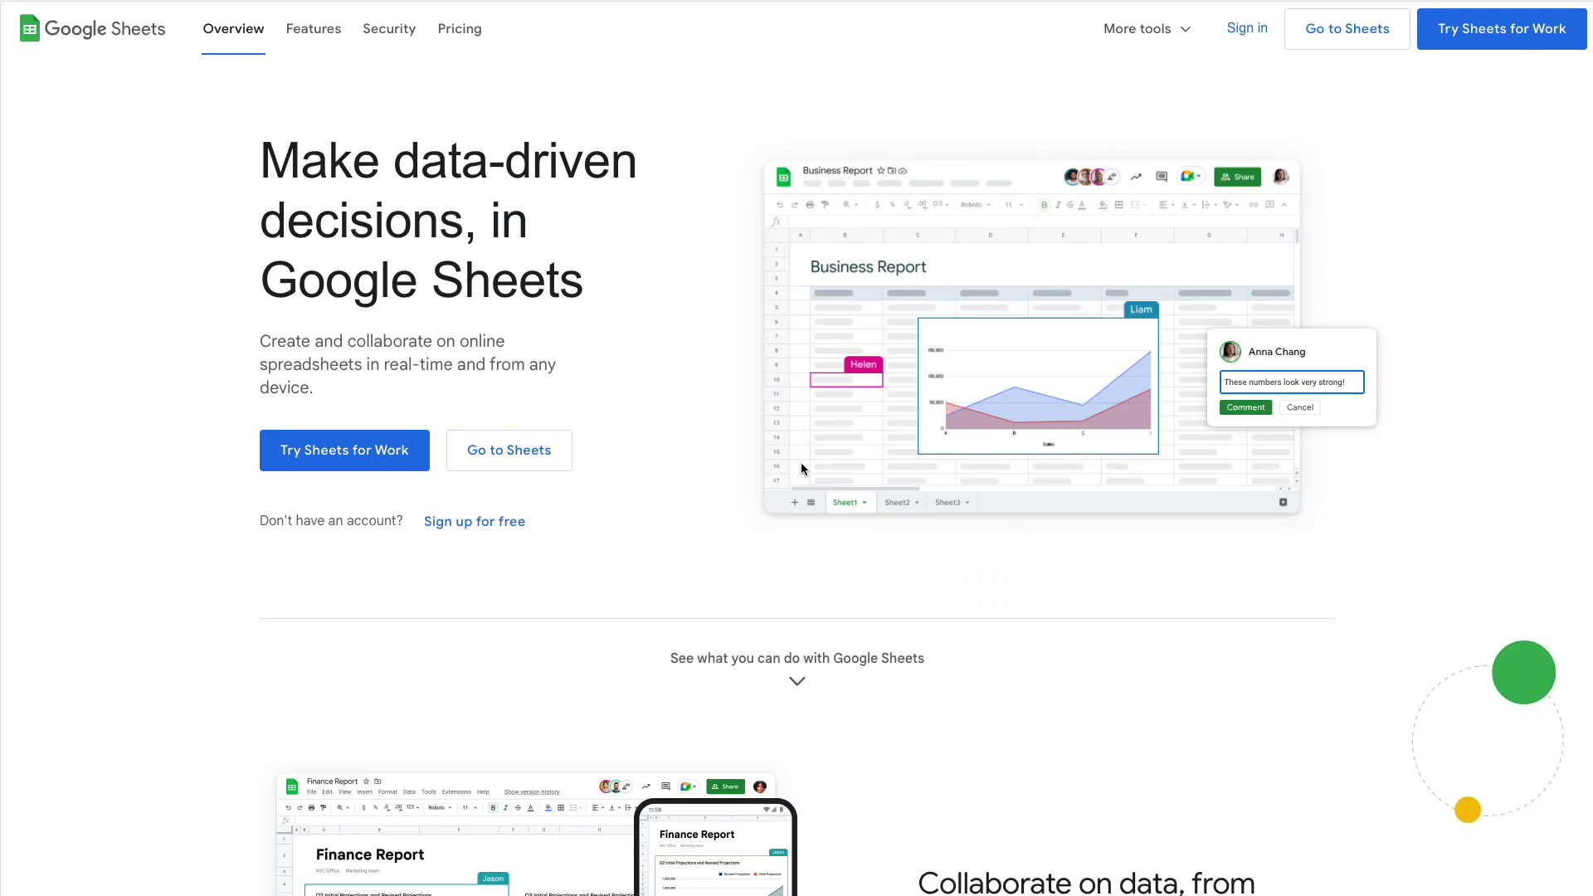
{"action": "scroll", "coordinate": [800, 462], "scroll_direction": "down", "scroll_amount": 15}
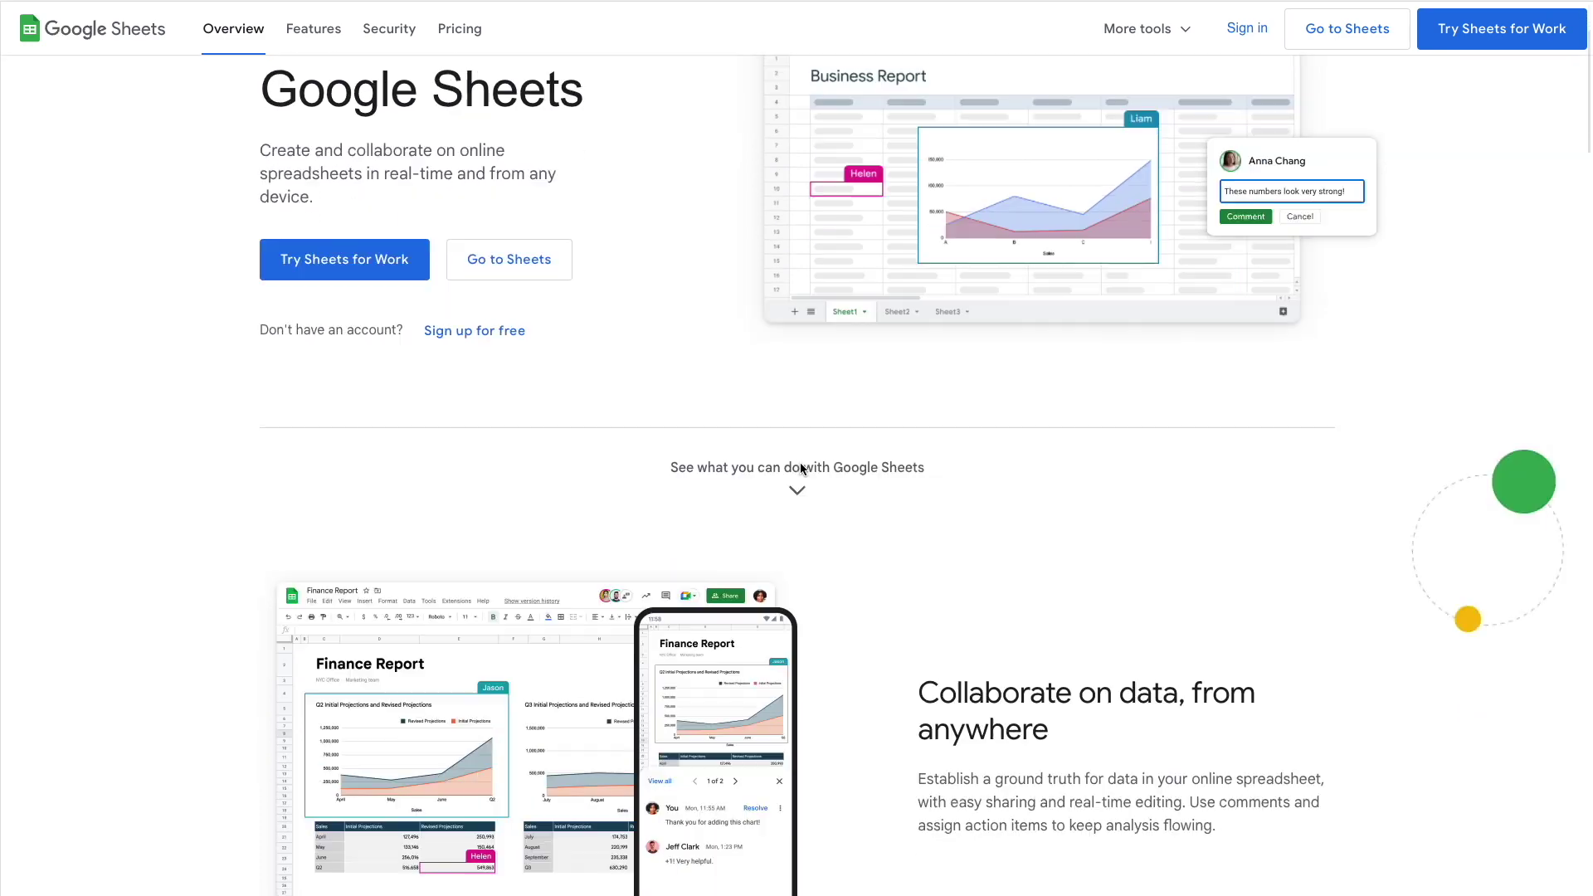
{"action": "scroll", "coordinate": [801, 467], "scroll_direction": "down", "scroll_amount": 10}
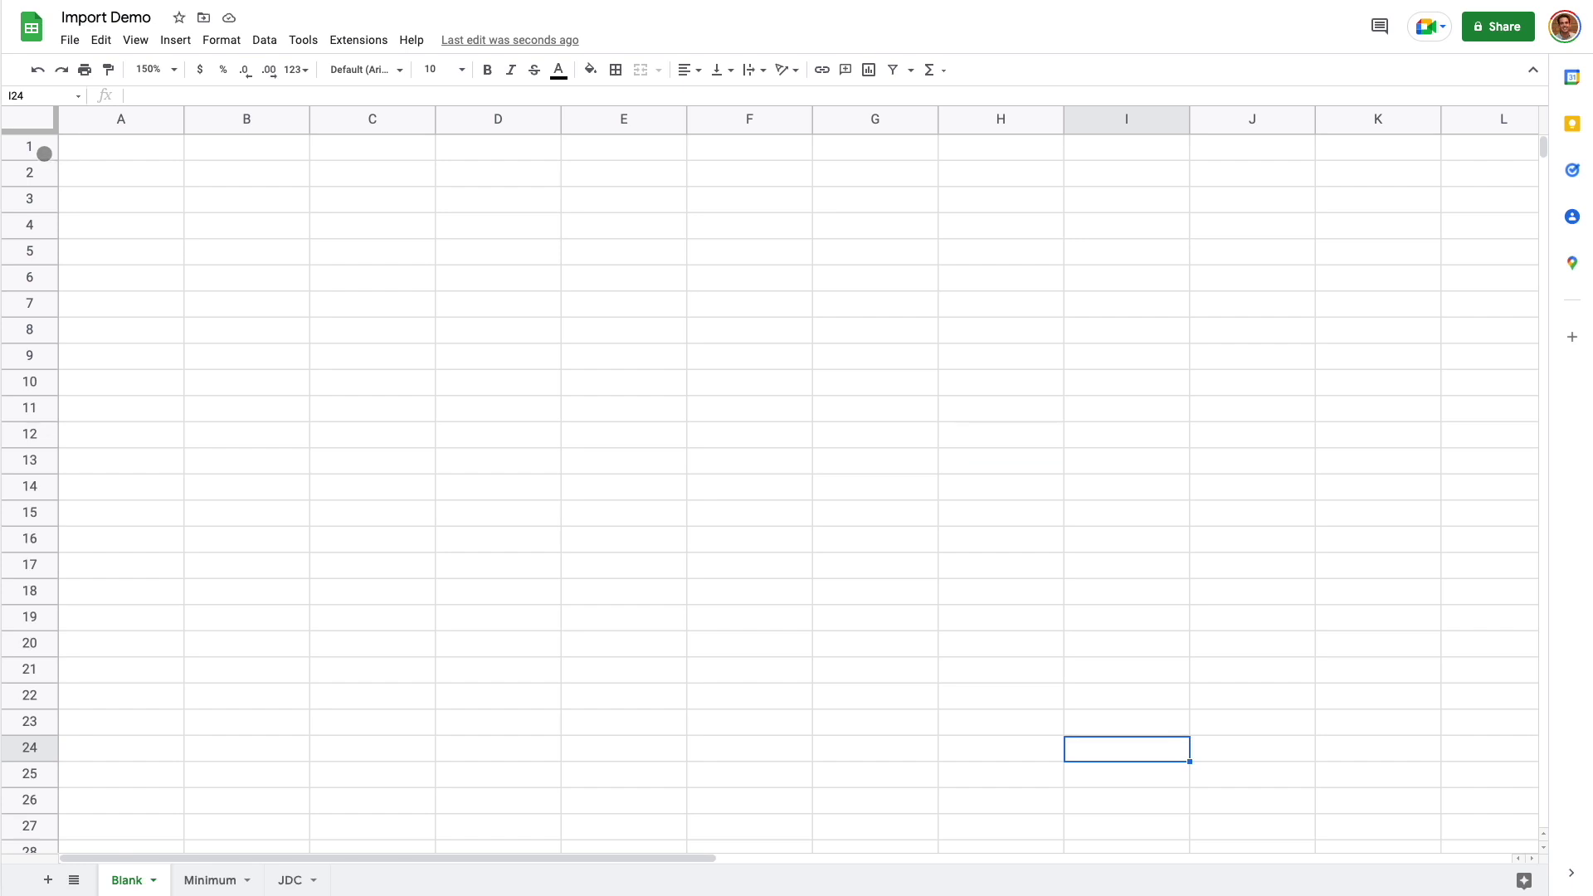
Enter headers Category, Title, Animal ID, Maturity and Price in row 1 of the Blank sheet.
{"action": "left_click", "coordinate": [34, 147]}
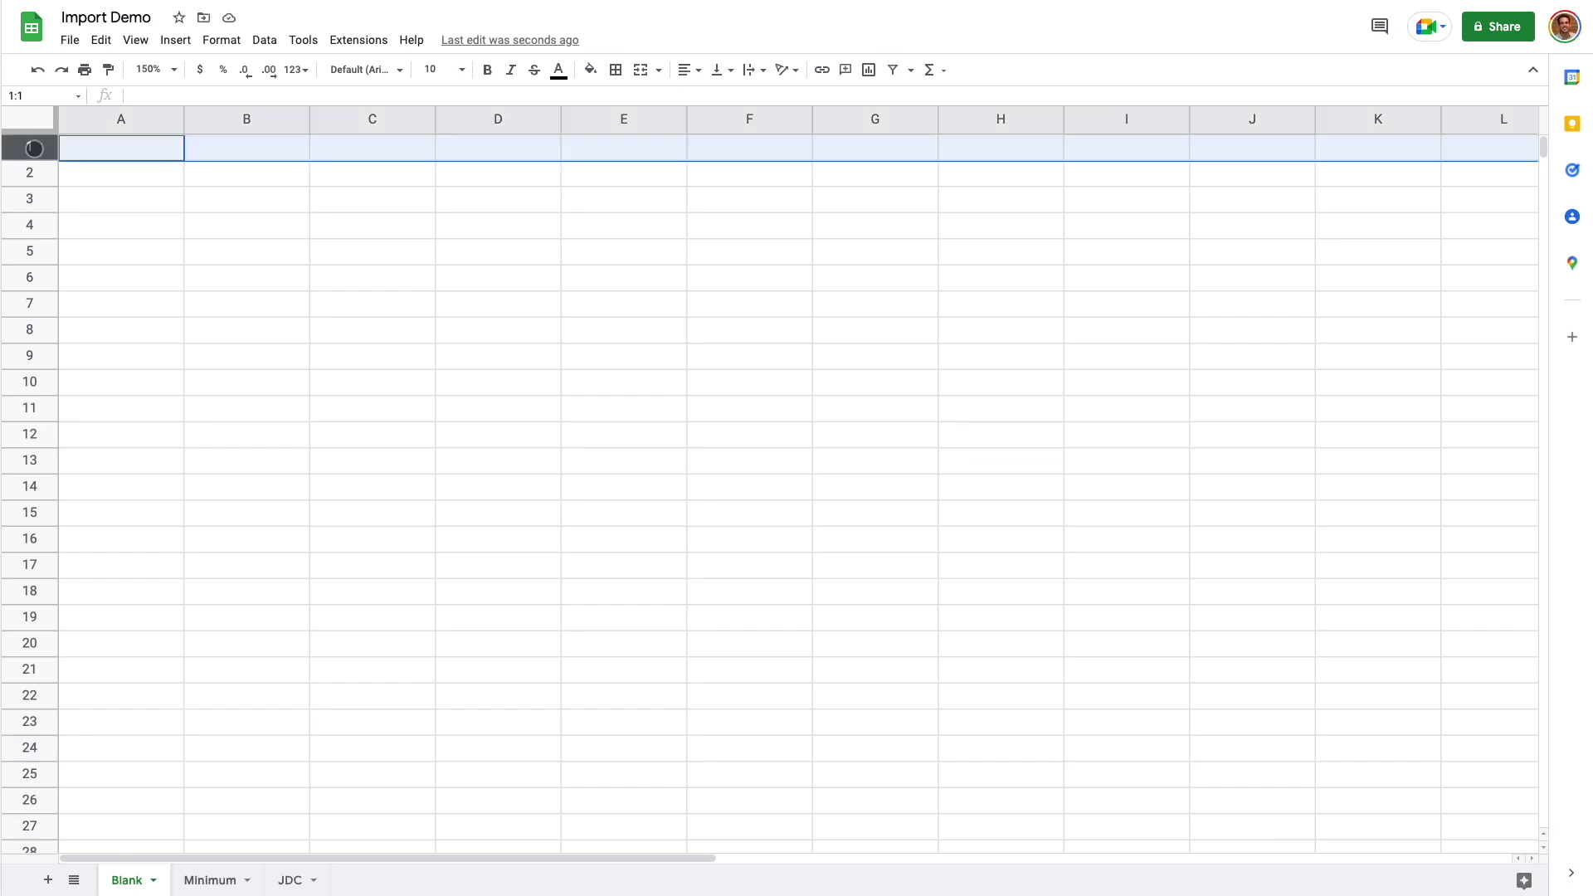
{"action": "left_click", "coordinate": [104, 121]}
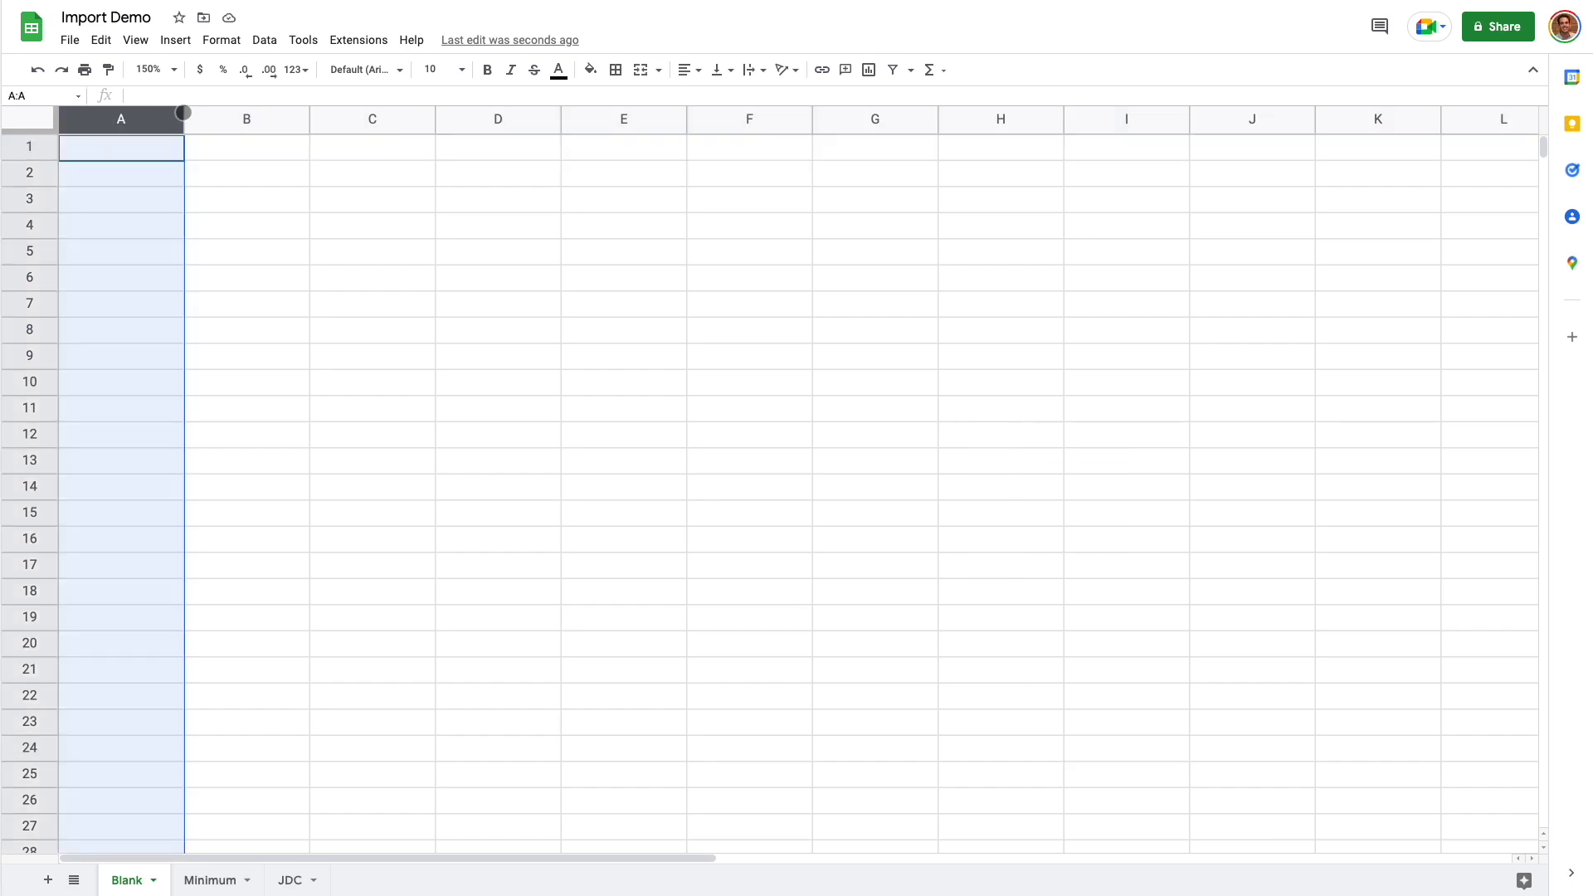
{"action": "left_click", "coordinate": [213, 116]}
{"action": "left_click", "coordinate": [391, 117]}
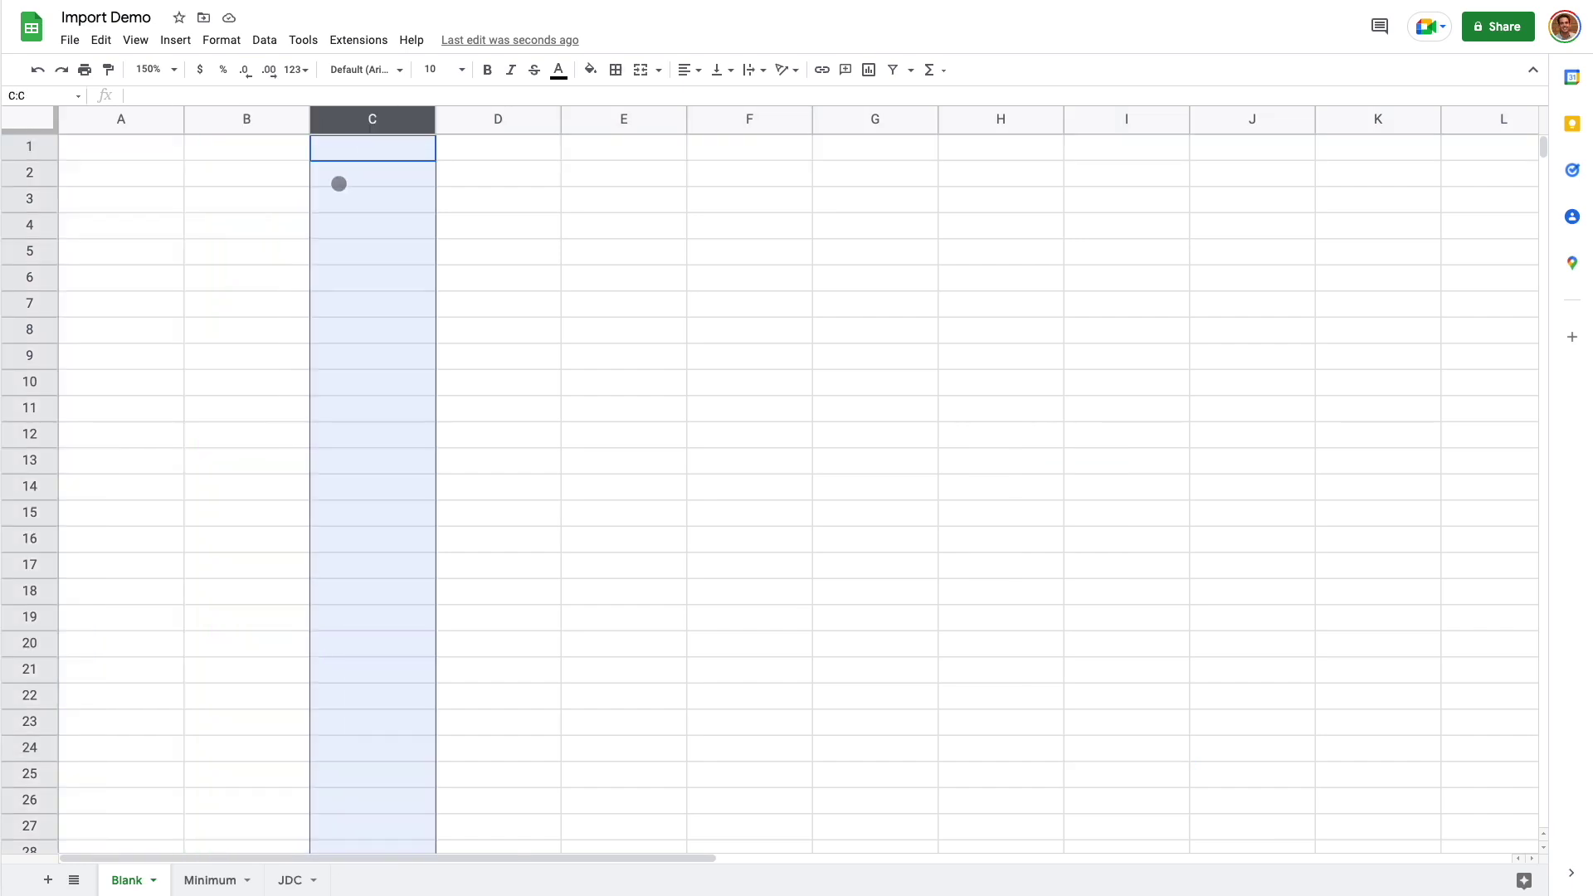
{"action": "left_click", "coordinate": [122, 151]}
{"action": "type", "text": "Category"}
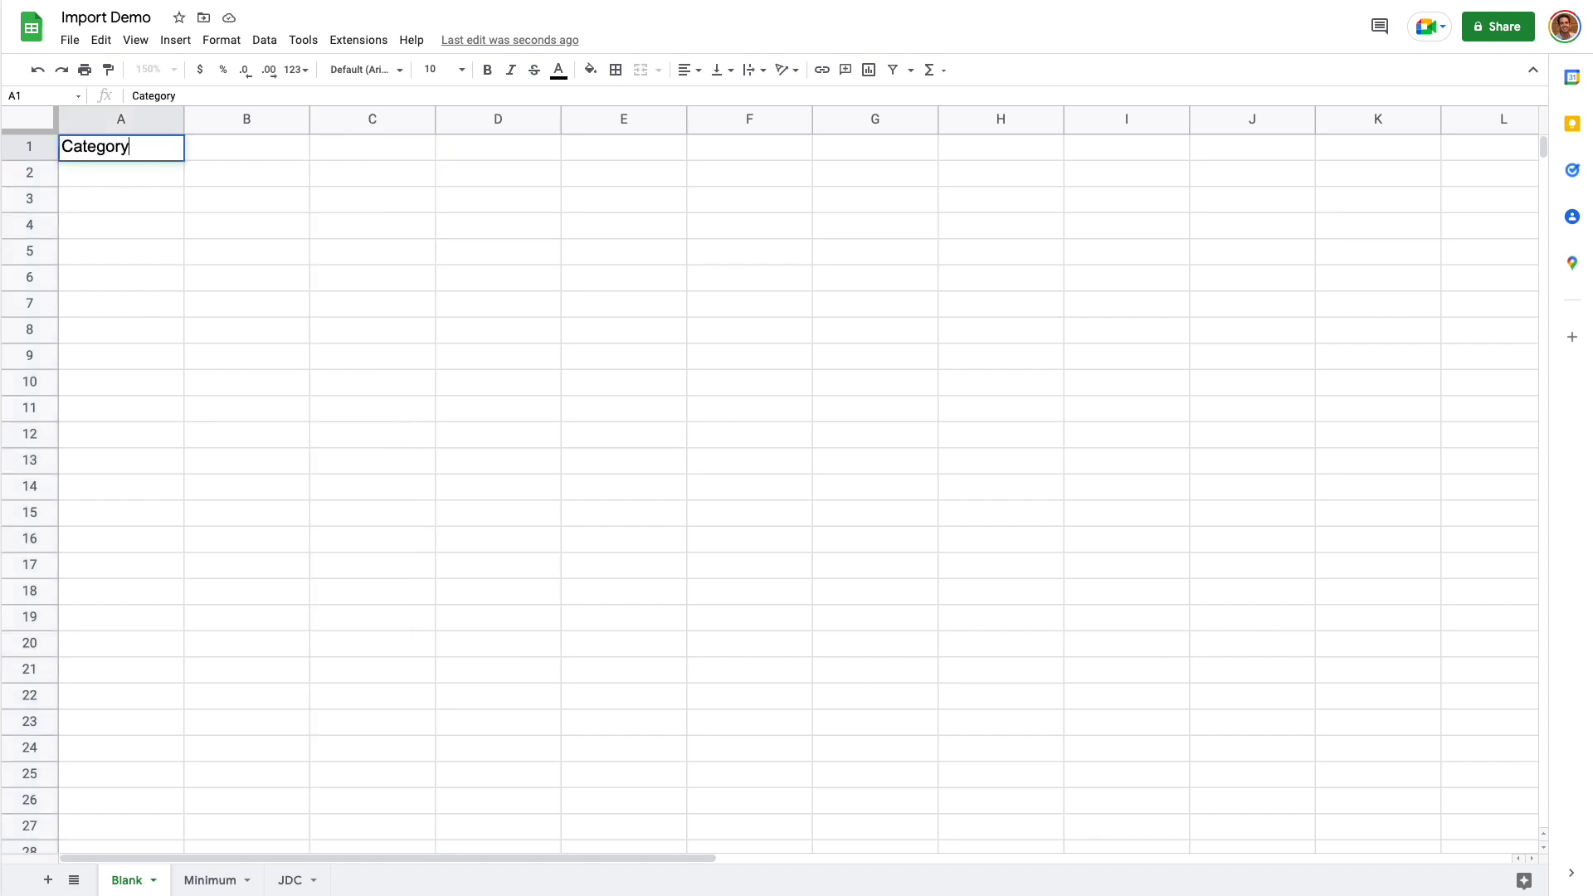
{"action": "key", "text": "Tab"}
{"action": "type", "text": "Tit"}
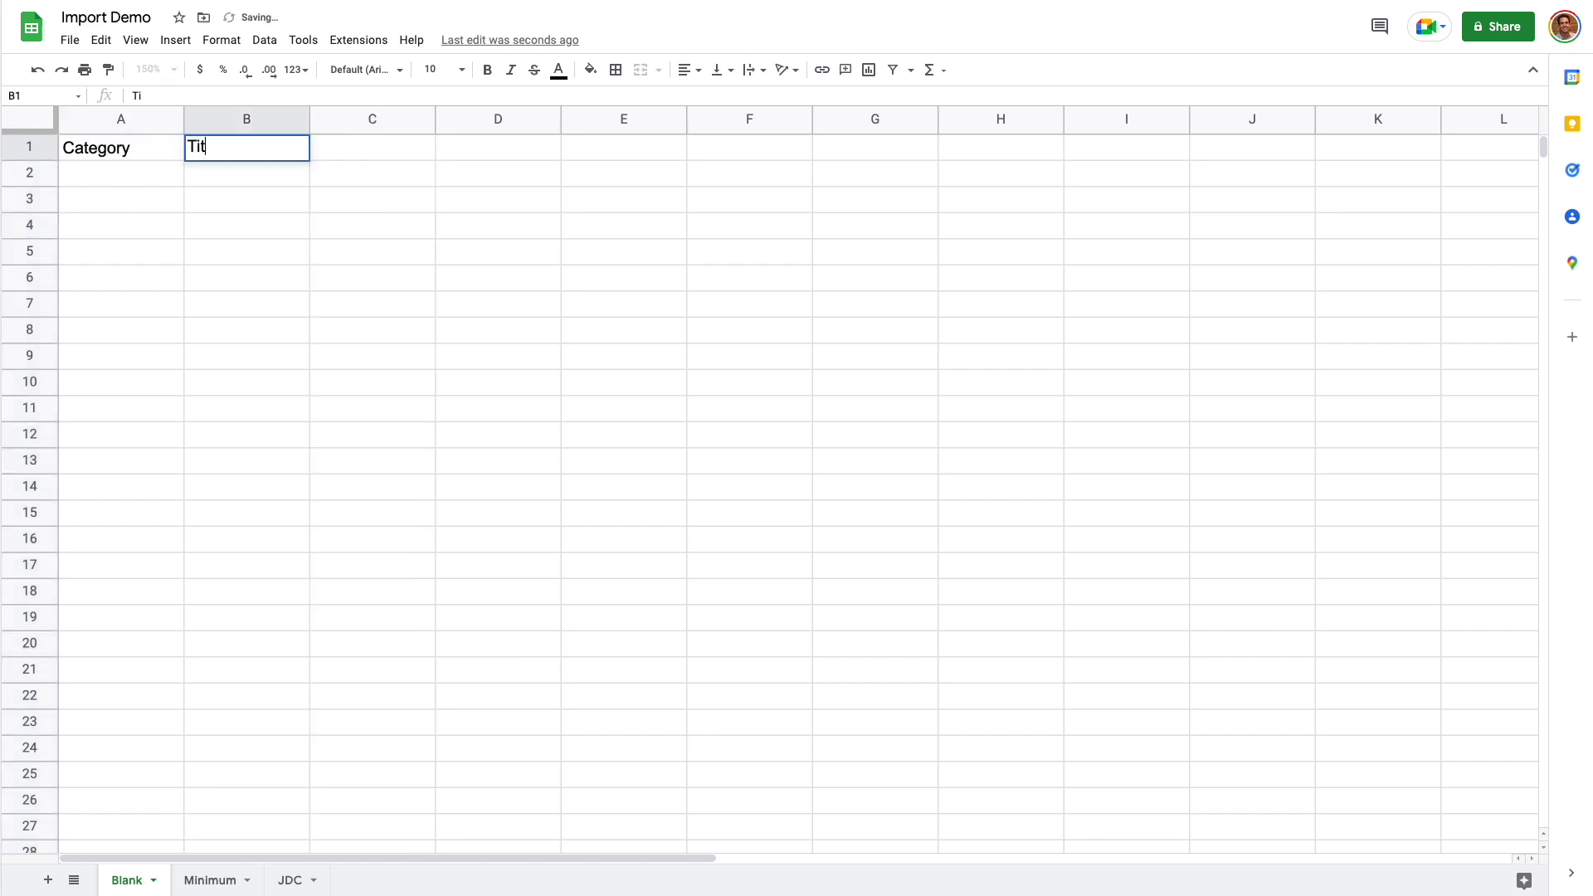
{"action": "key", "text": "Tab"}
{"action": "type", "text": "Animal I"}
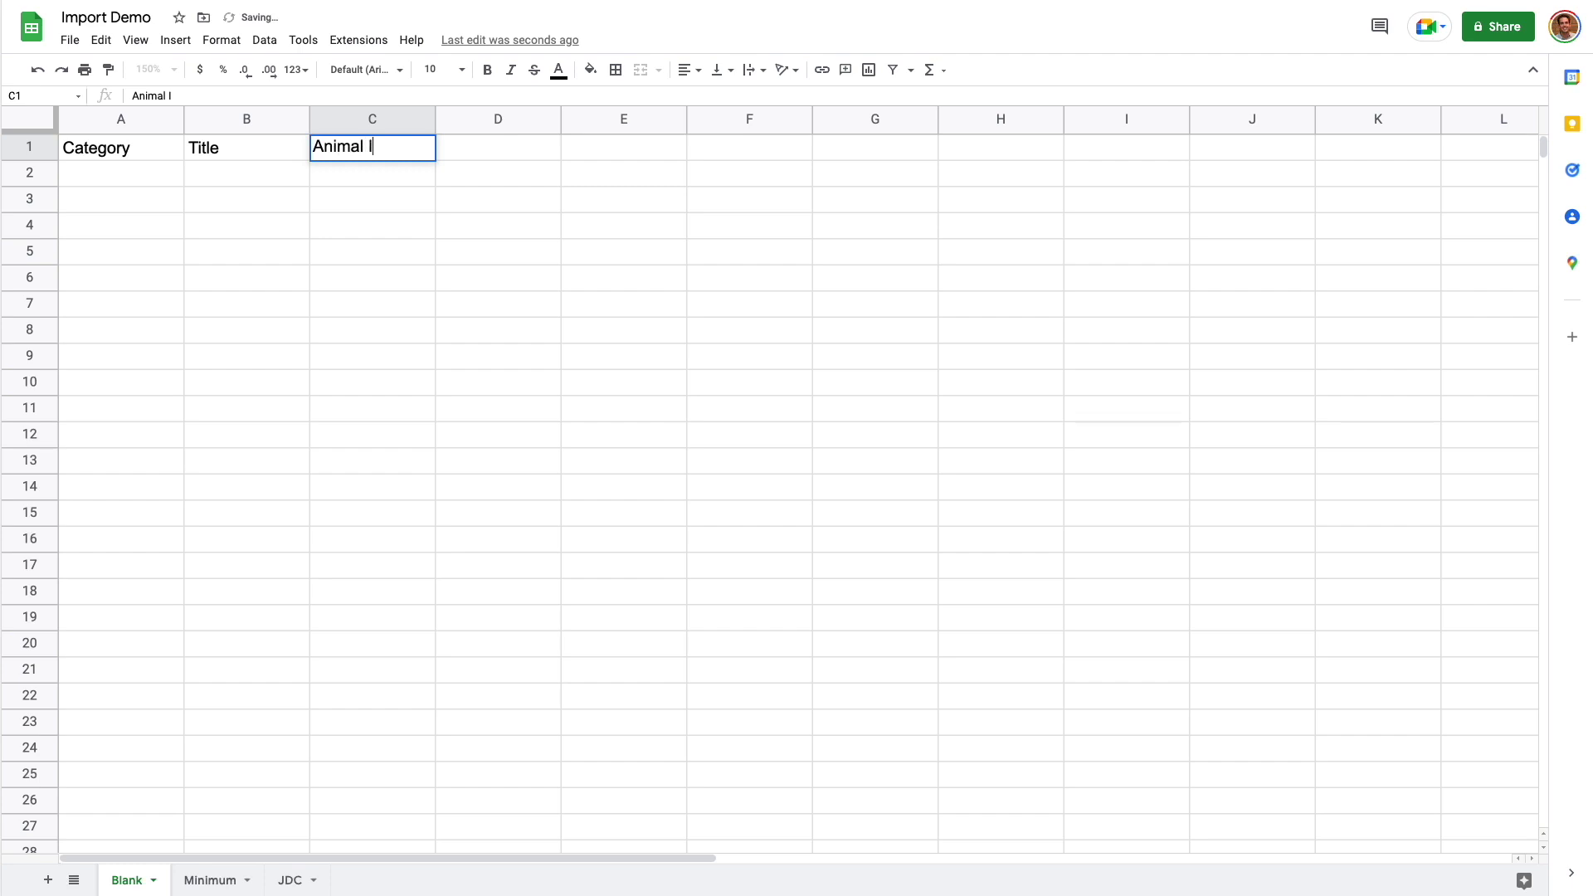
{"action": "type", "text": "D"}
{"action": "key", "text": "Tab"}
{"action": "type", "text": "Maturit"}
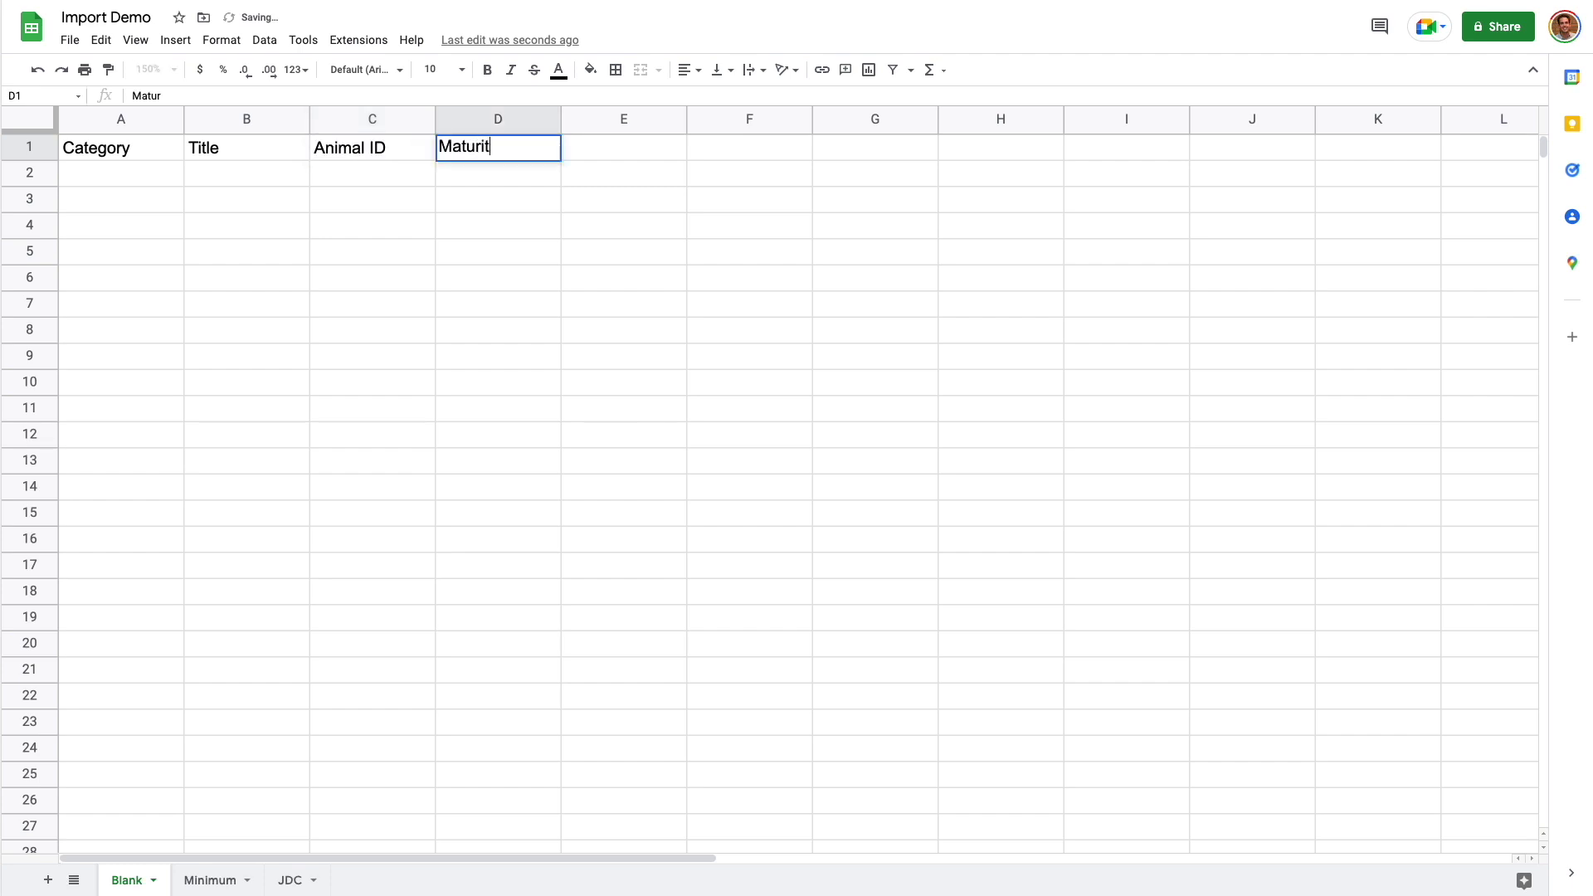
{"action": "type", "text": "y"}
{"action": "key", "text": "Tab"}
{"action": "type", "text": "Price"}
{"action": "key", "text": "Return"}
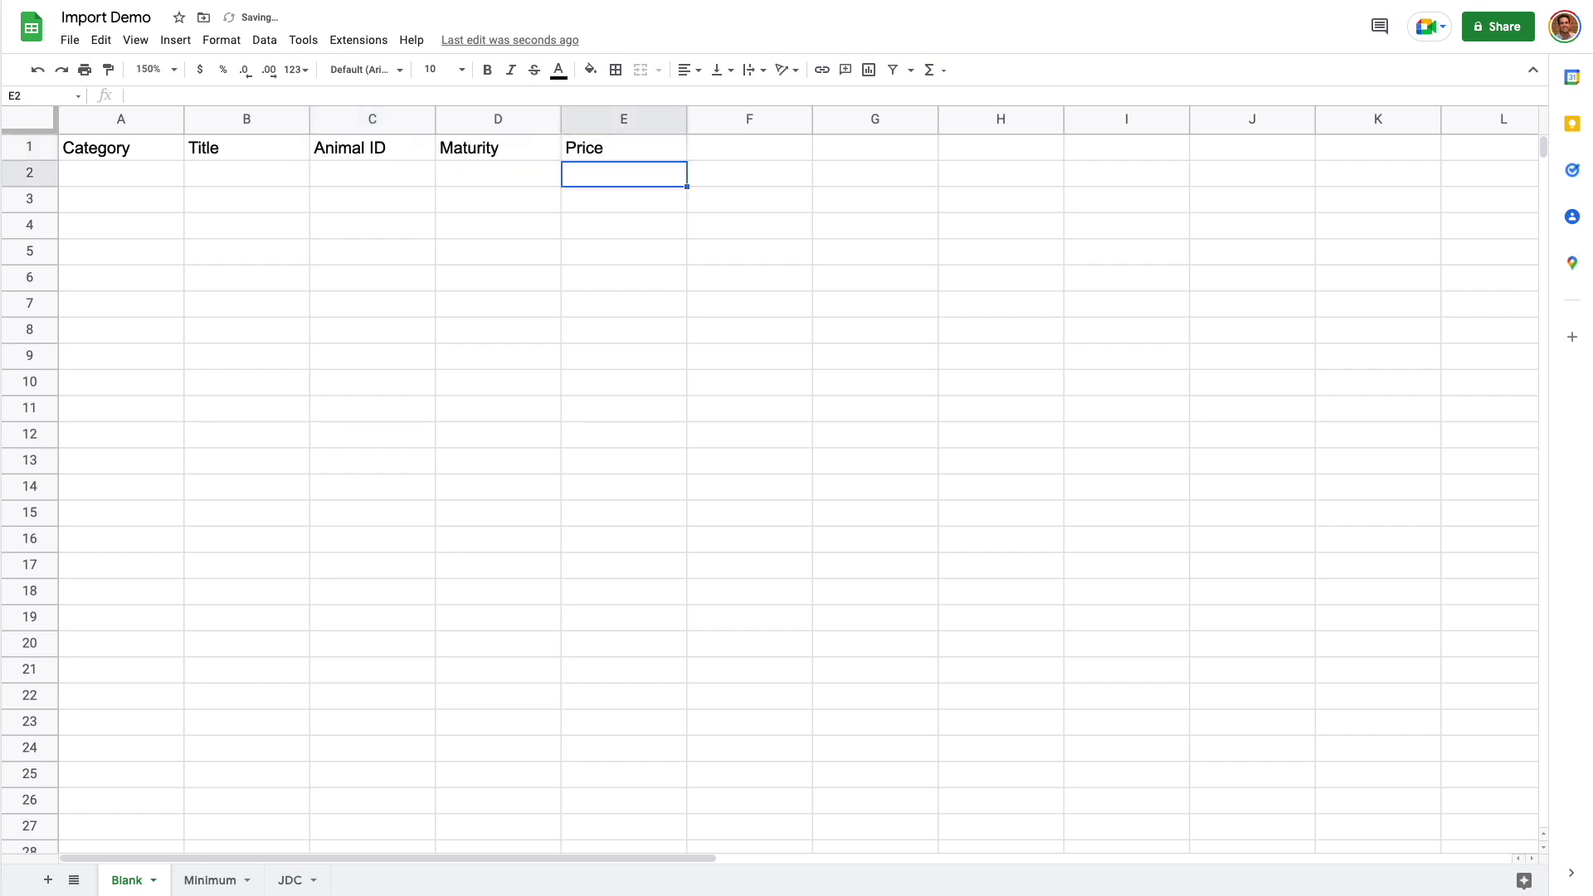
Make the header row bold.
{"action": "left_click", "coordinate": [30, 147]}
{"action": "key", "text": "ctrl+b"}
{"action": "left_click", "coordinate": [624, 591]}
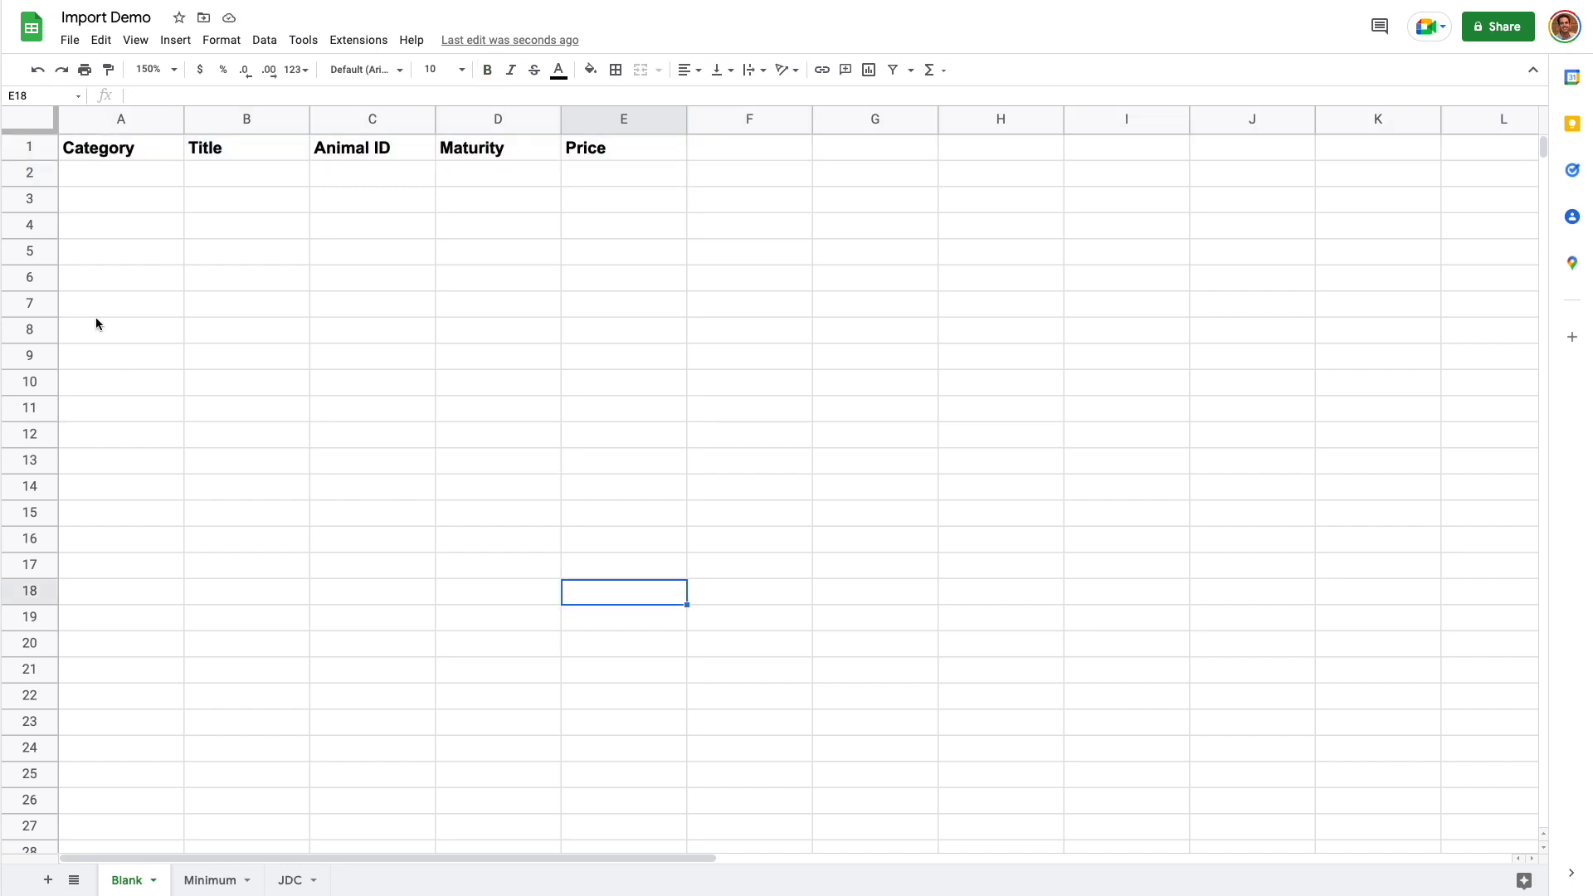
Fill row 2 with Ball Python, Batman, 2022-01-BAT, baby, 2500, and move Price before Animal ID.
{"action": "left_click", "coordinate": [113, 178]}
{"action": "type", "text": "Ball P"}
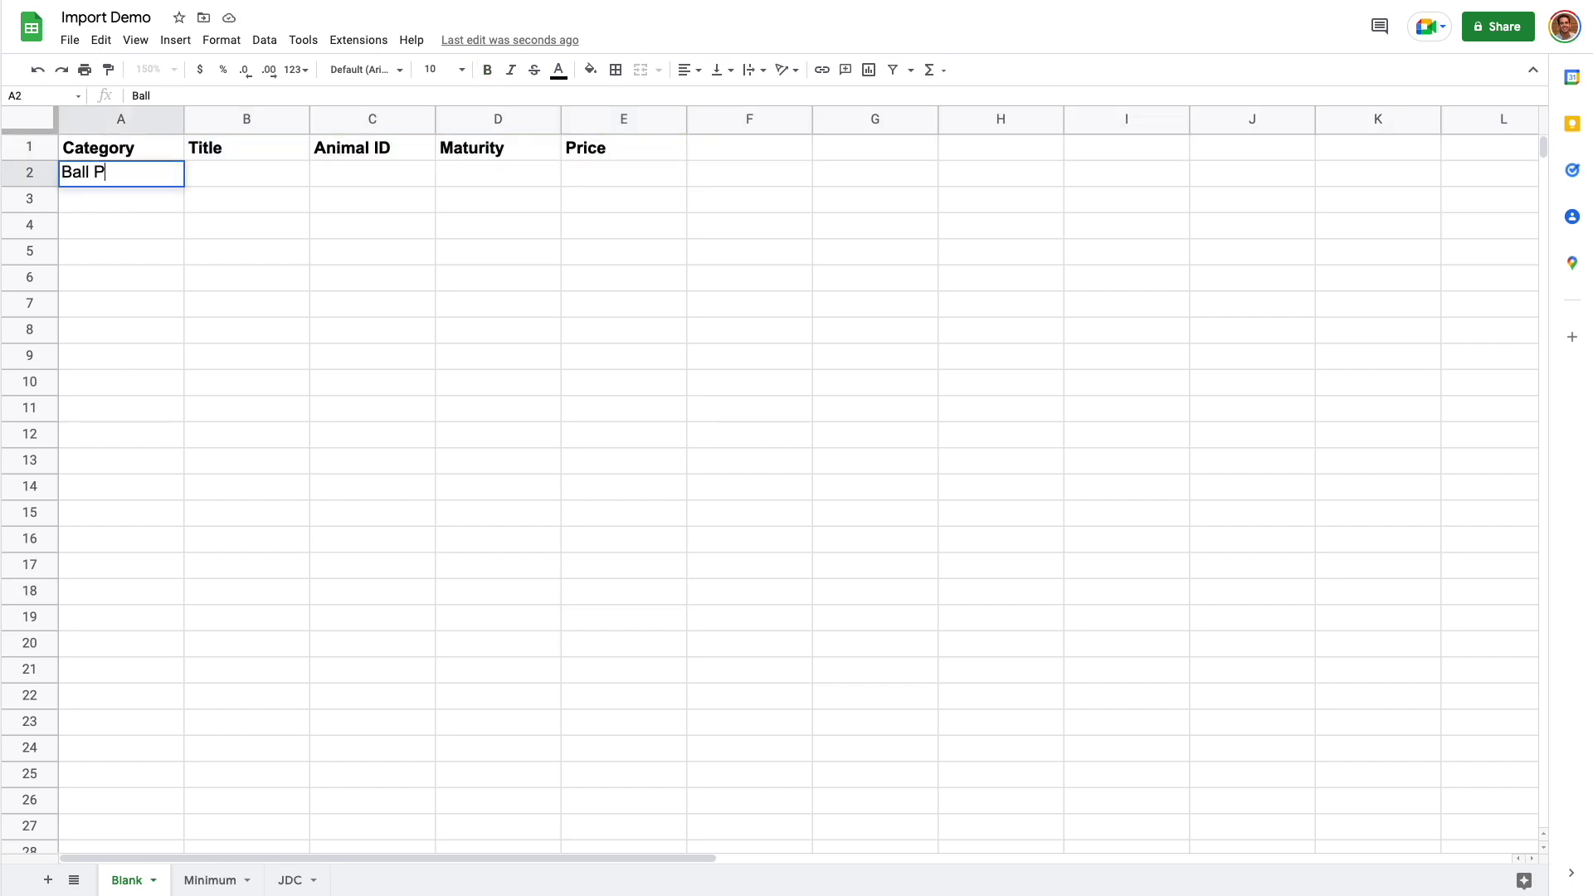
{"action": "type", "text": "ython"}
{"action": "key", "text": "Tab"}
{"action": "type", "text": "Batman"}
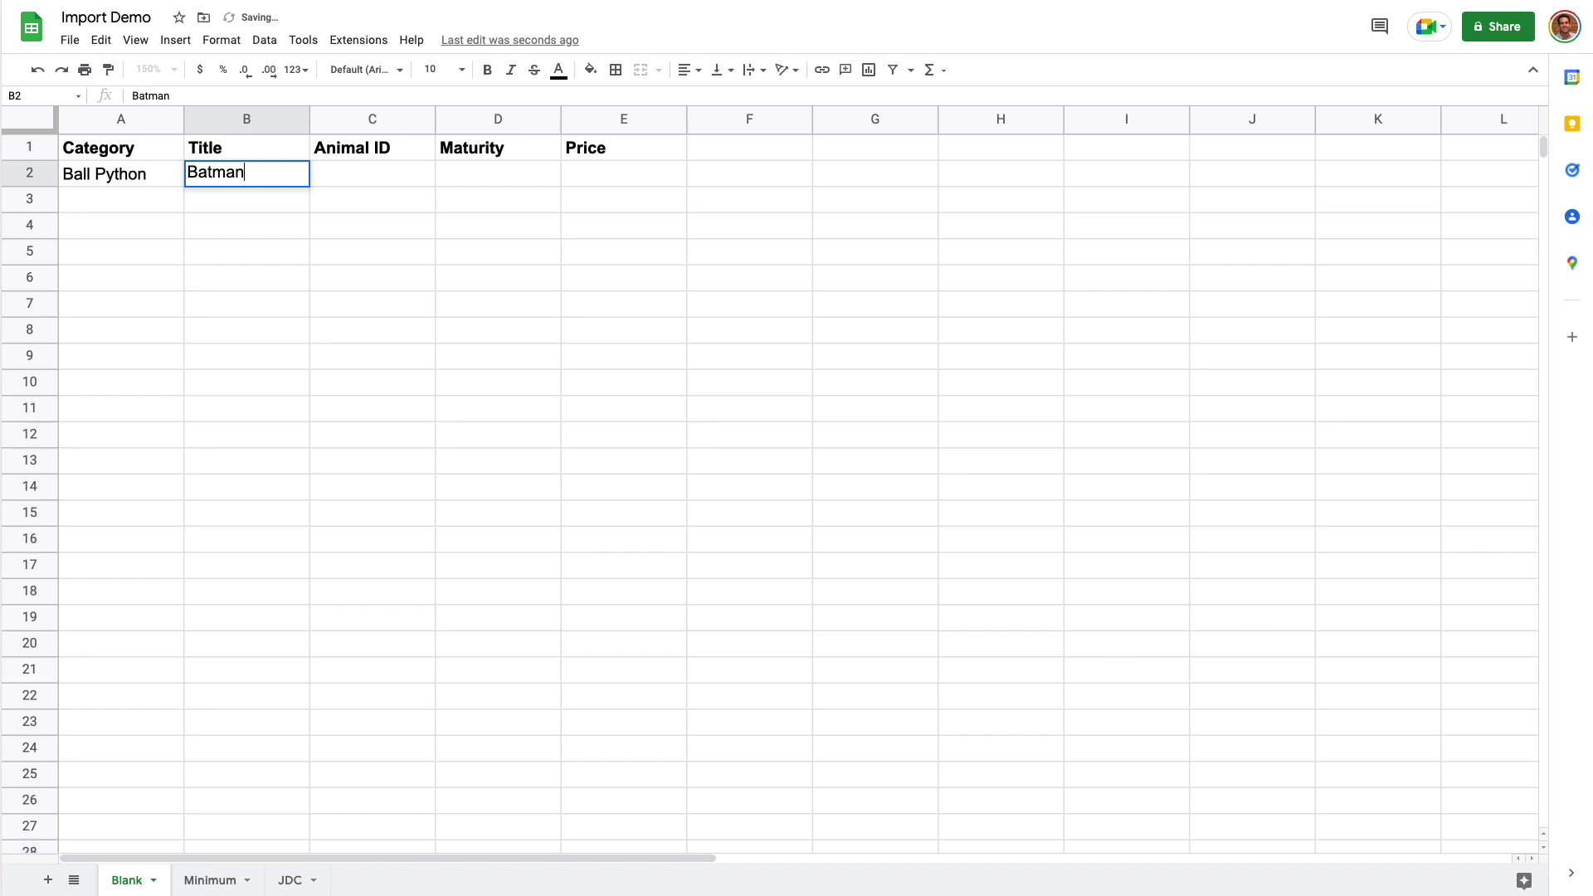
{"action": "key", "text": "Tab"}
{"action": "type", "text": "20"}
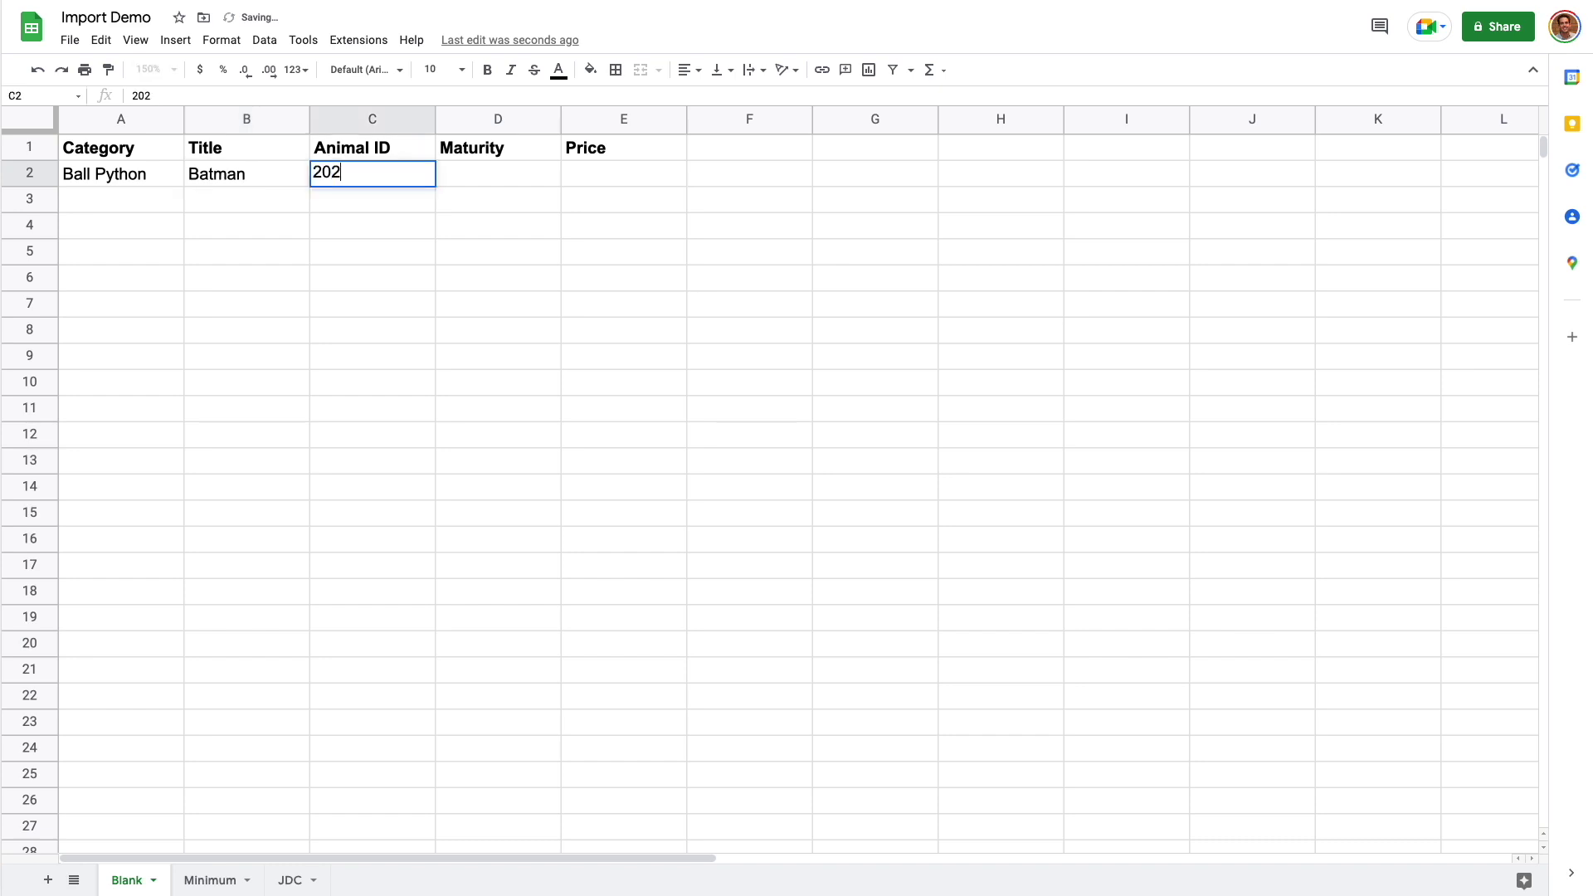
{"action": "type", "text": "22-01-BAT"}
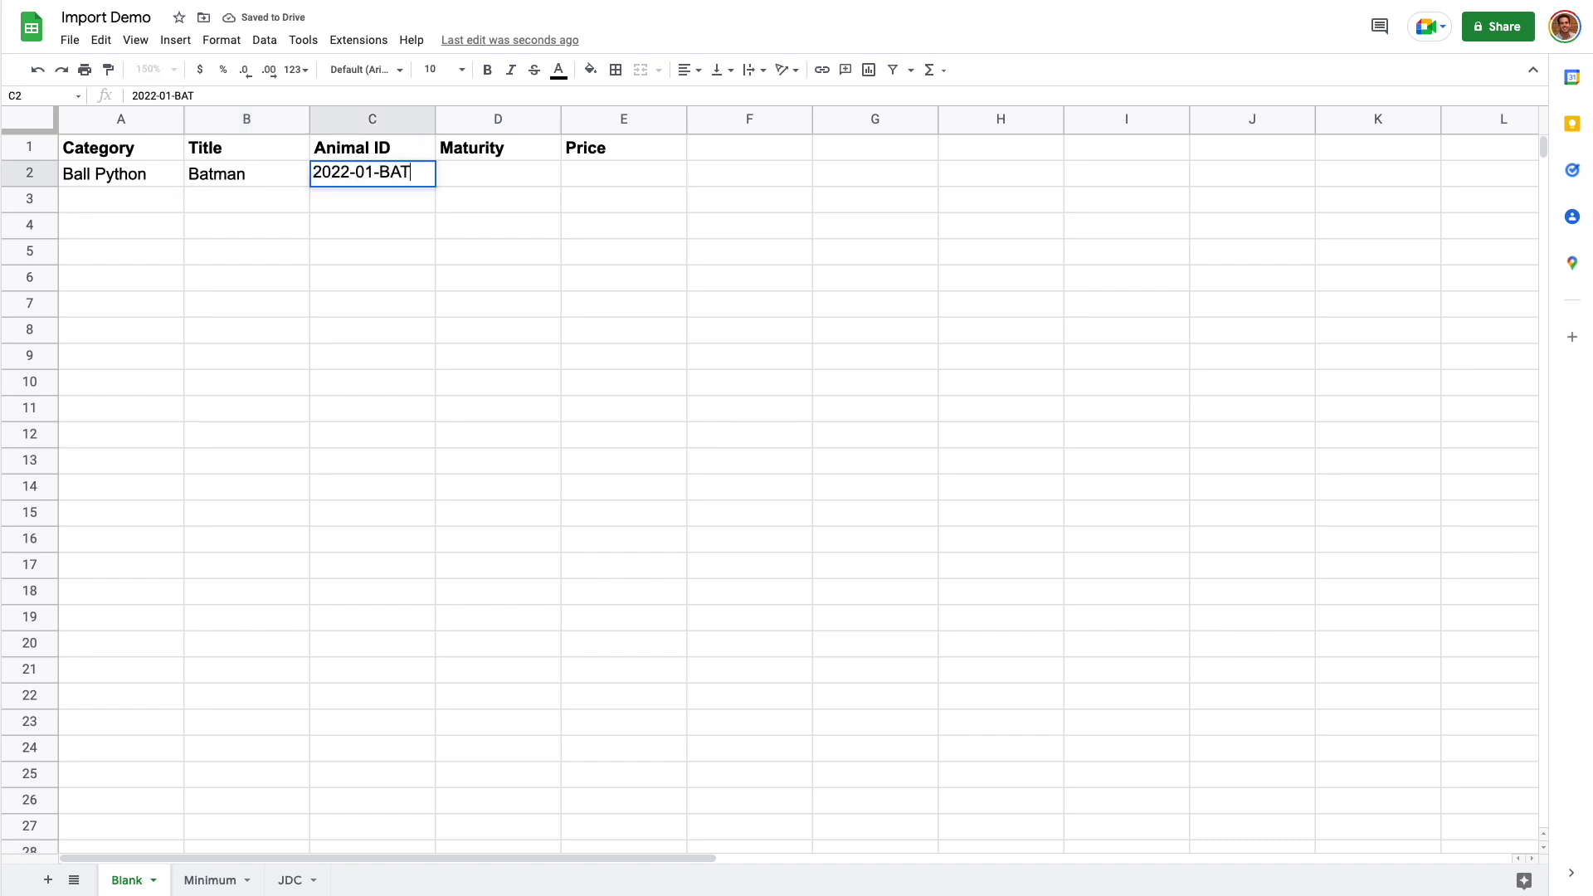
{"action": "key", "text": "Tab"}
{"action": "type", "text": "baby"}
{"action": "key", "text": "Tab"}
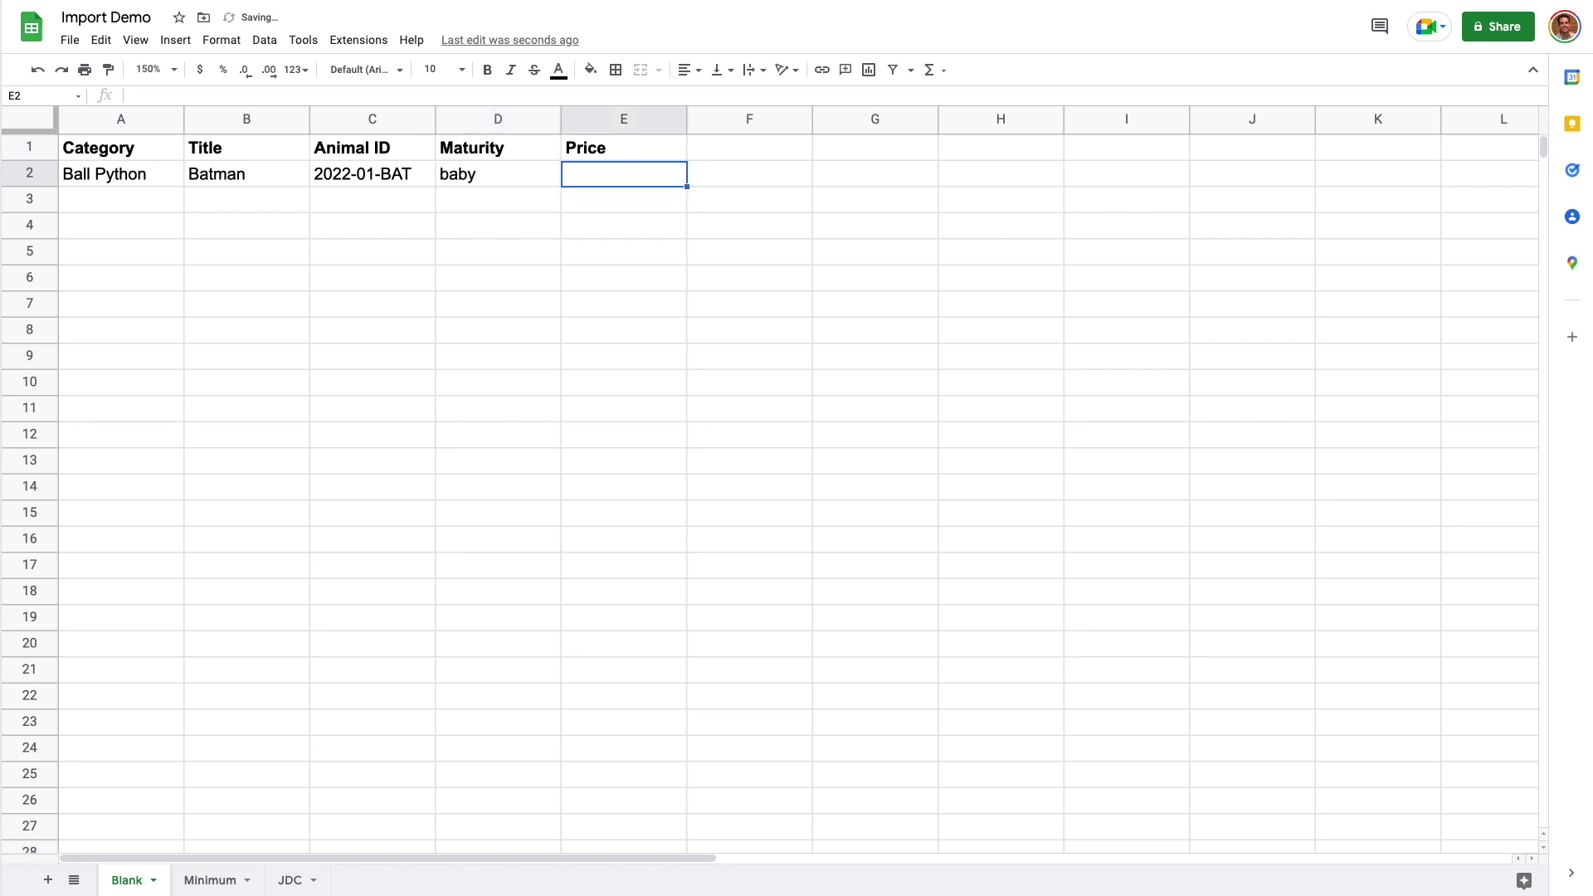
{"action": "type", "text": "2500"}
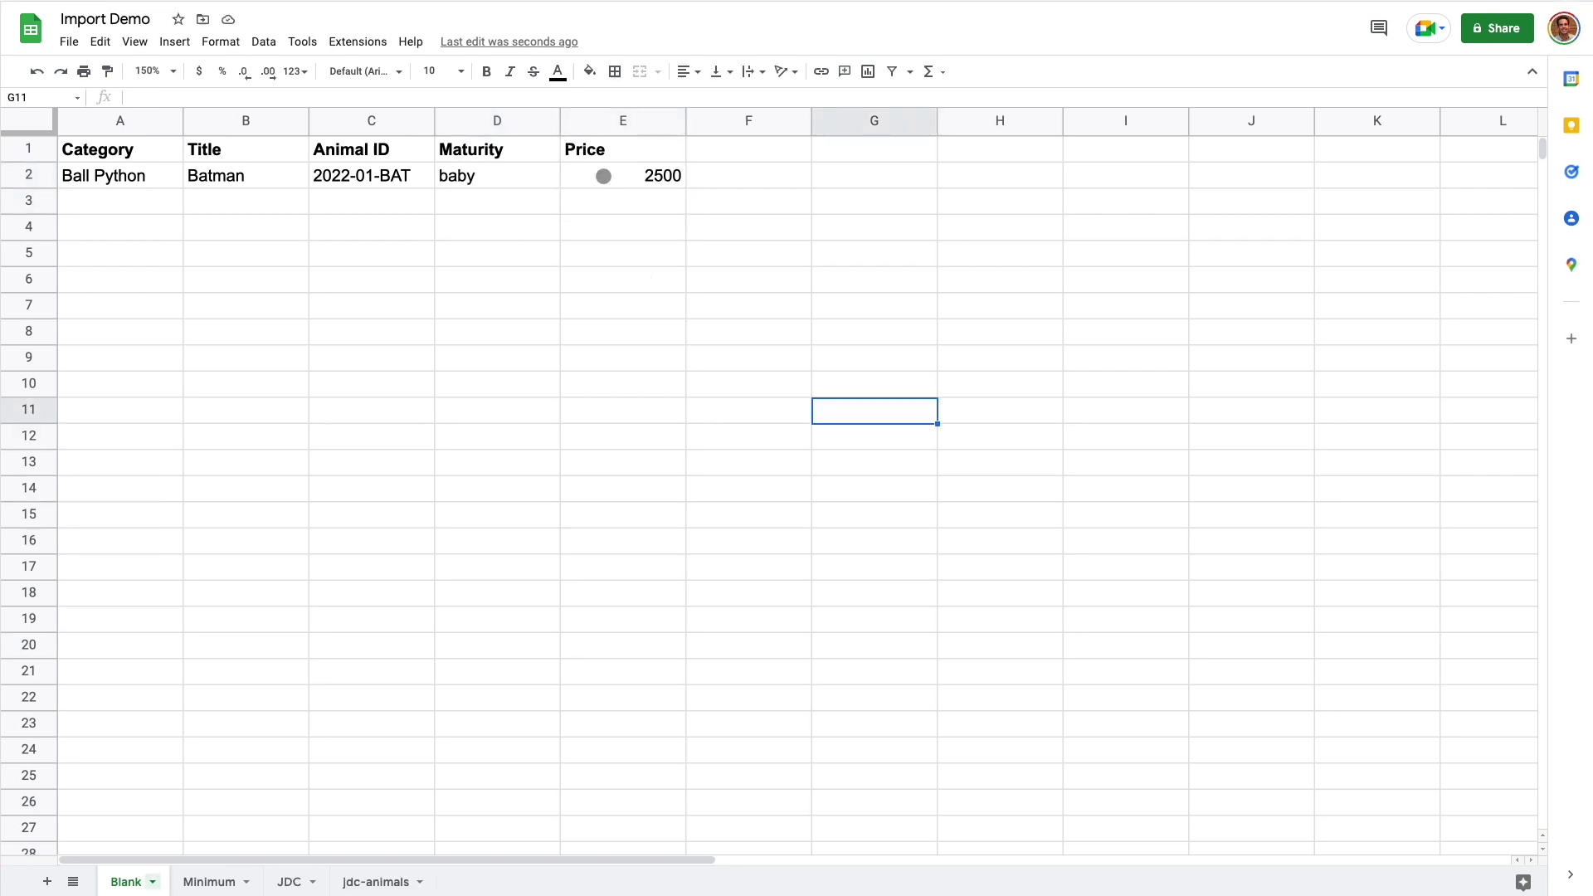
{"action": "left_click", "coordinate": [605, 121]}
{"action": "left_click_drag", "start_coordinate": [615, 117], "coordinate": [528, 262]}
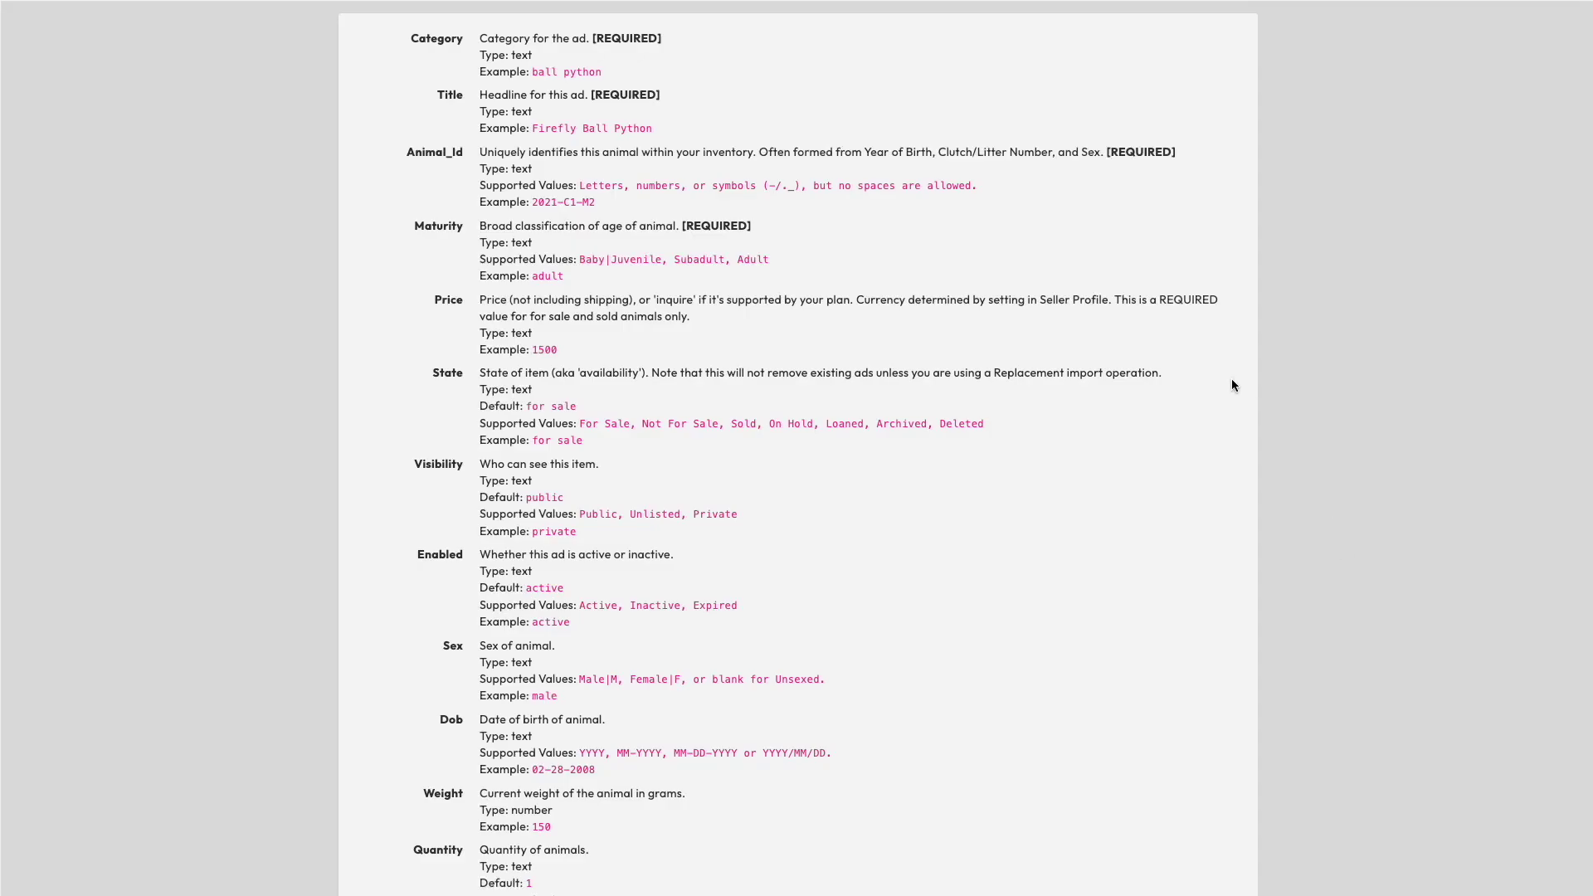
Export the animal inventory as a TSV file and open the sample price list spreadsheet.
{"action": "scroll", "coordinate": [1232, 381], "scroll_direction": "down", "scroll_amount": 9}
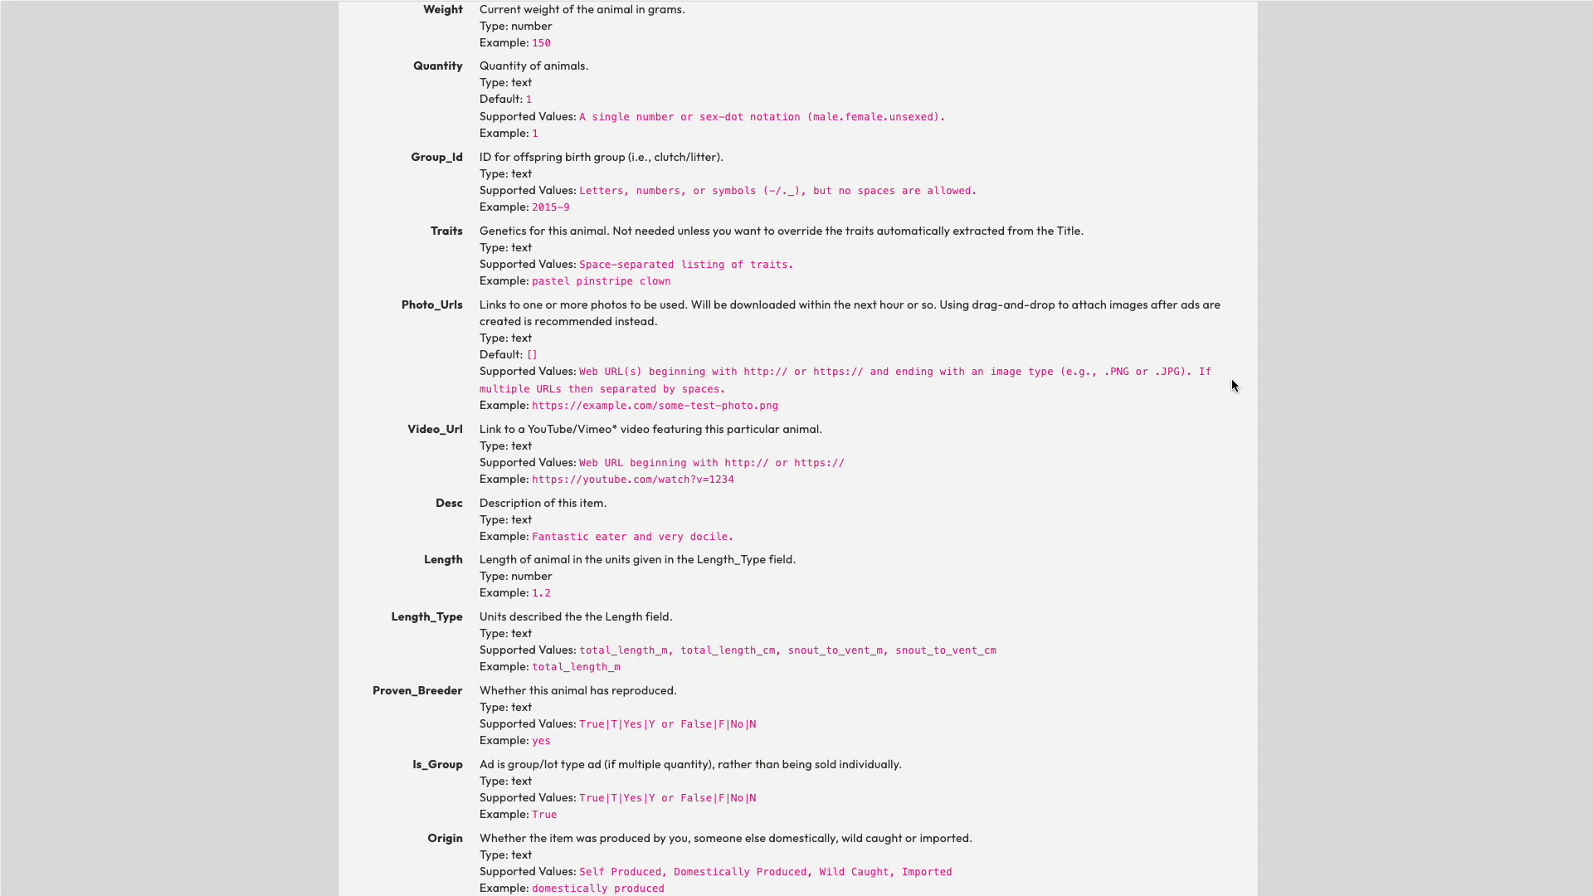
{"action": "scroll", "coordinate": [1231, 380], "scroll_direction": "down", "scroll_amount": 9}
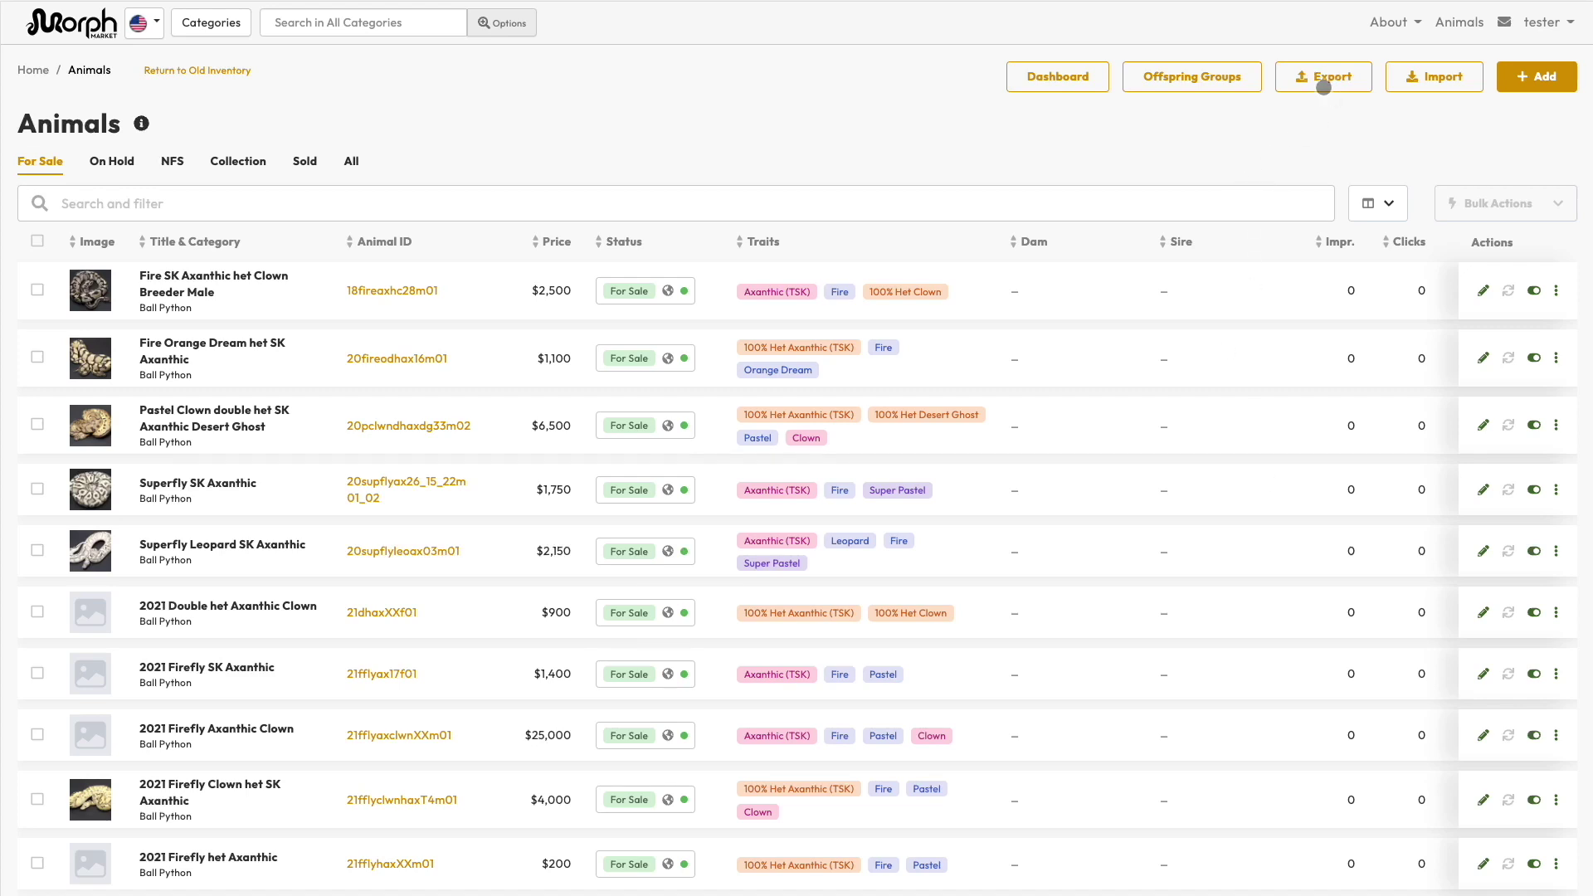
{"action": "left_click", "coordinate": [1324, 83]}
{"action": "left_click", "coordinate": [690, 515]}
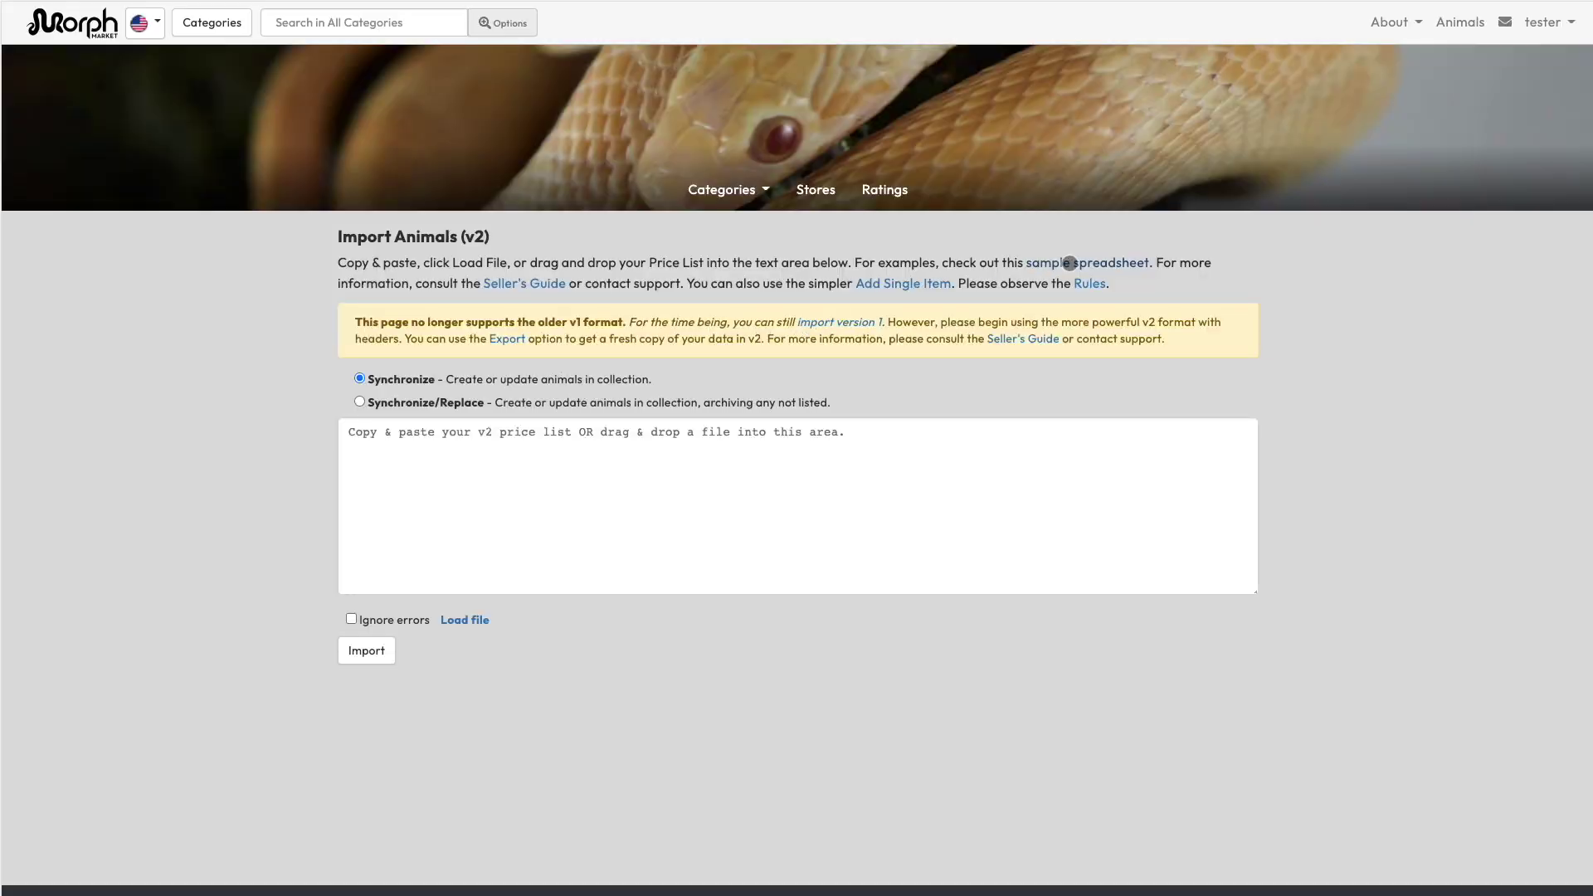
{"action": "left_click", "coordinate": [1070, 263]}
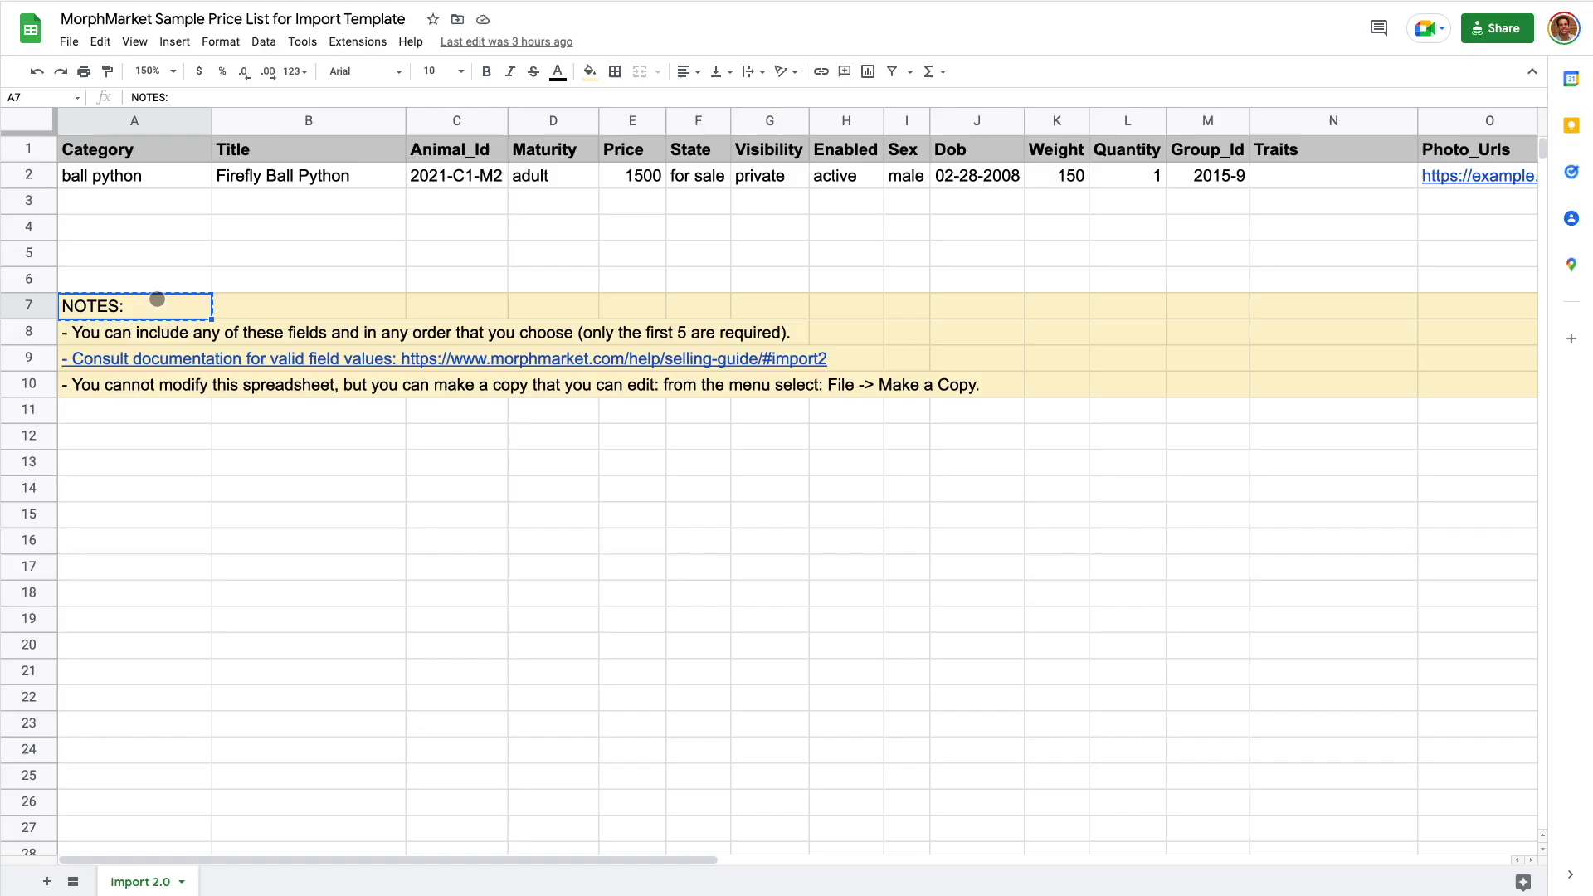
Make an editable copy of the sample price list sheet.
{"action": "left_click", "coordinate": [70, 42]}
{"action": "left_click", "coordinate": [124, 151]}
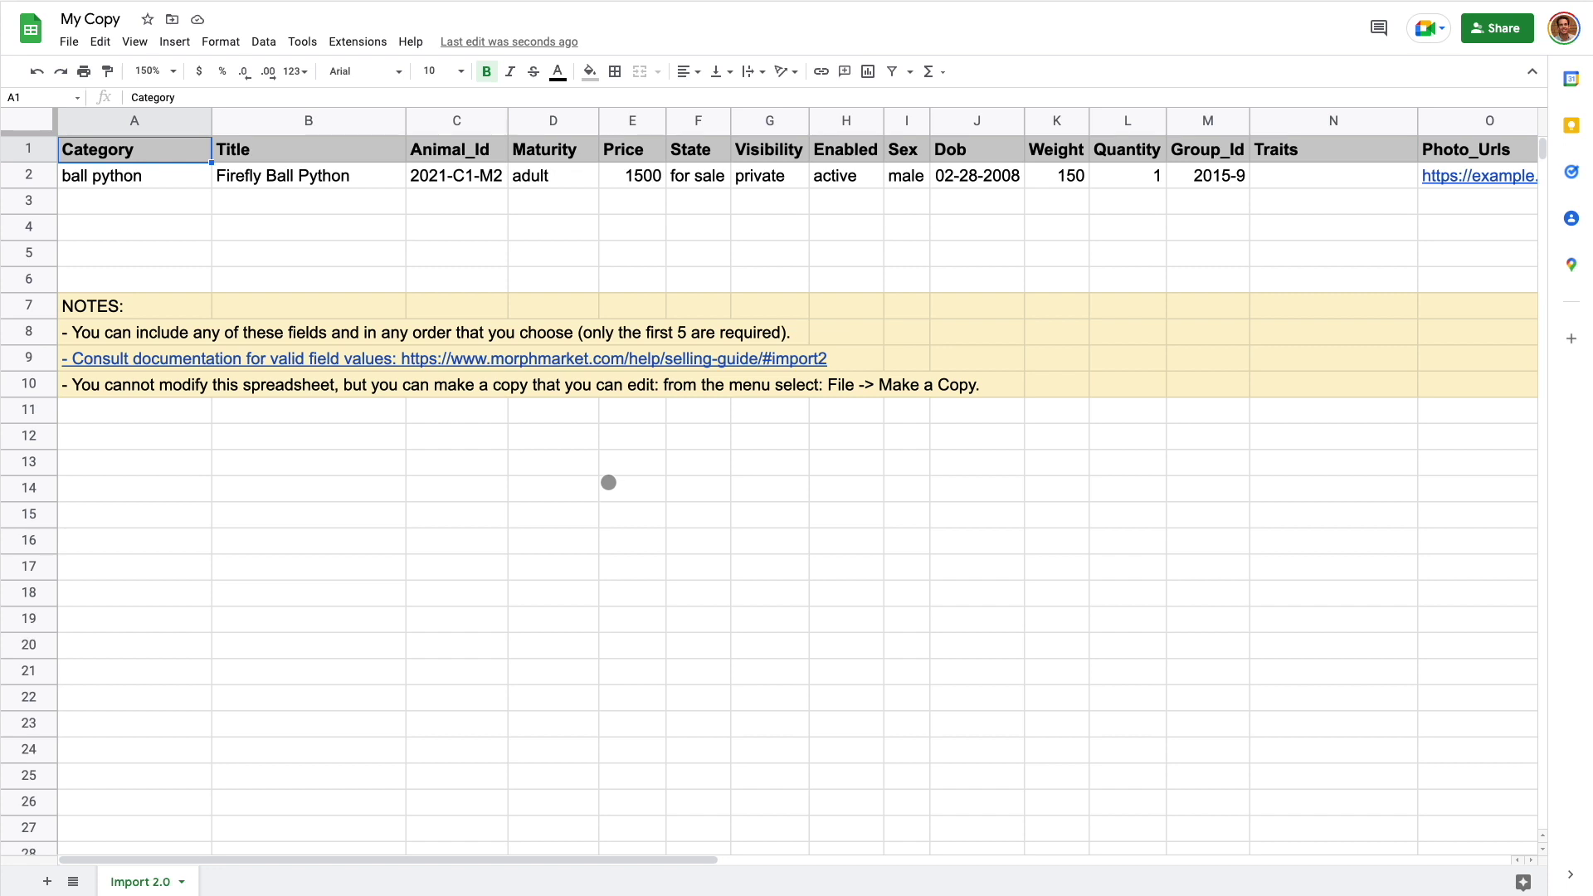
{"action": "left_click", "coordinate": [637, 153]}
{"action": "left_click", "coordinate": [715, 156]}
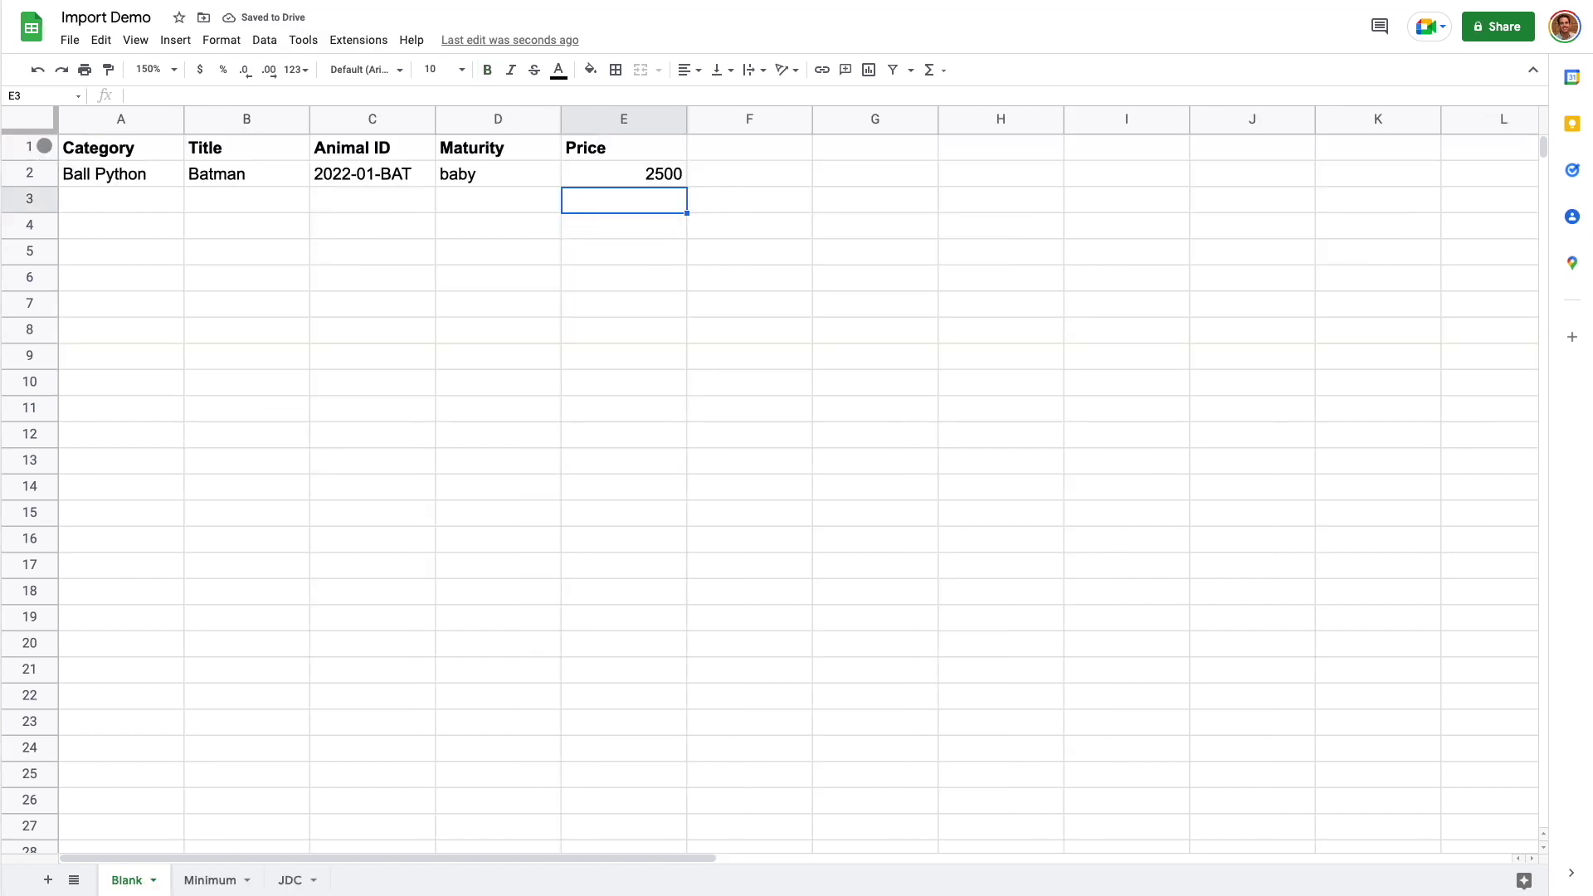
Copy the header row and the Batman row from Import Demo.
{"action": "left_click", "coordinate": [29, 147]}
{"action": "left_click", "coordinate": [29, 172], "text": "shift"}
{"action": "key", "text": "ctrl+c"}
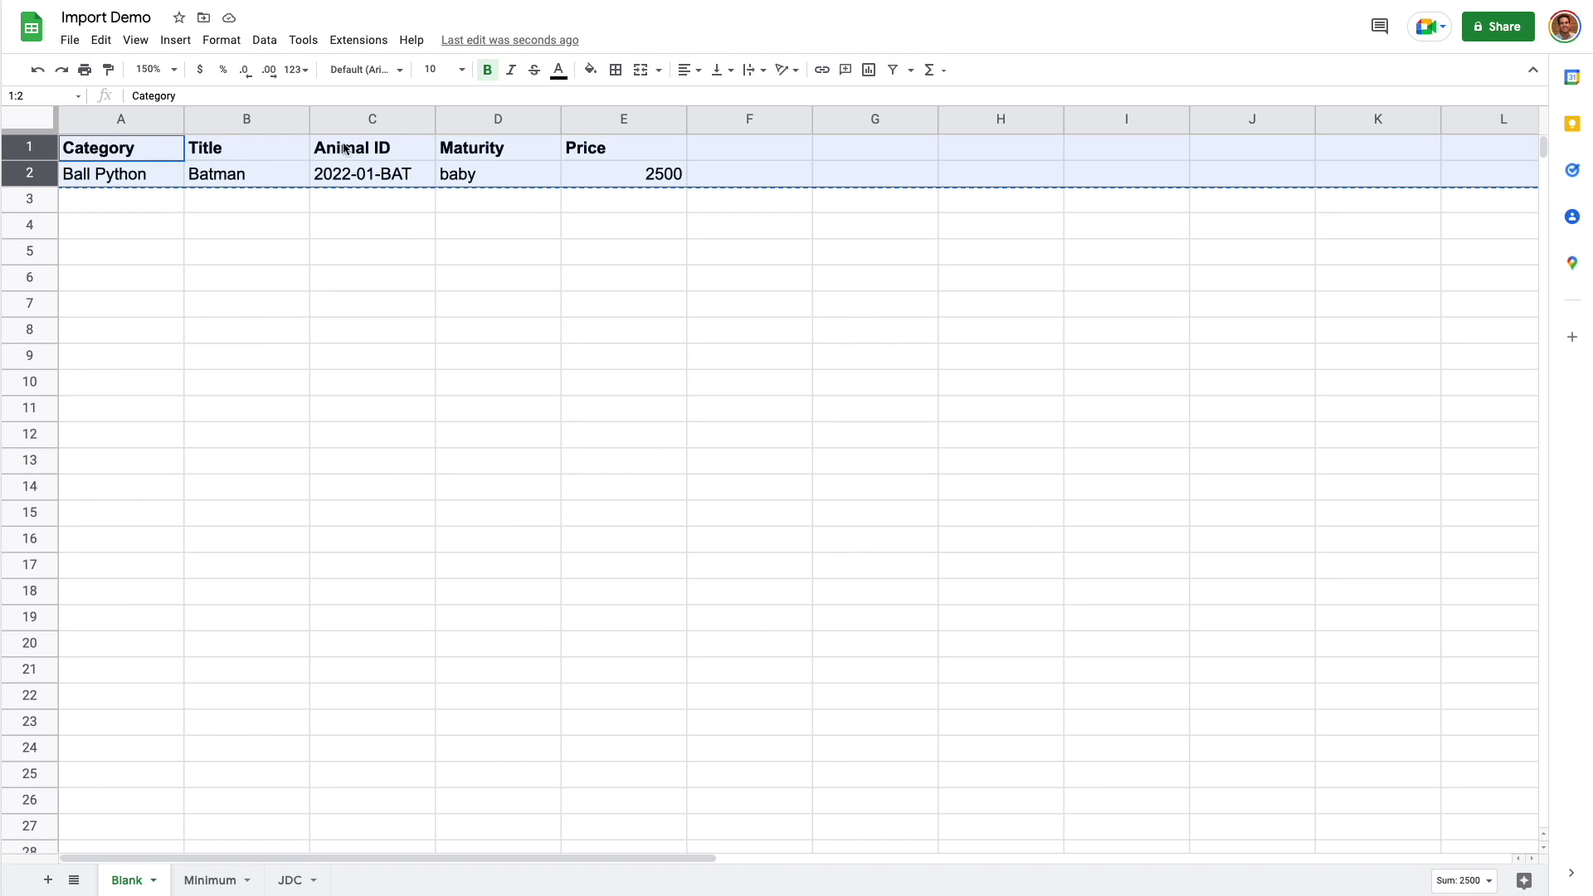
{"action": "left_click", "coordinate": [101, 40]}
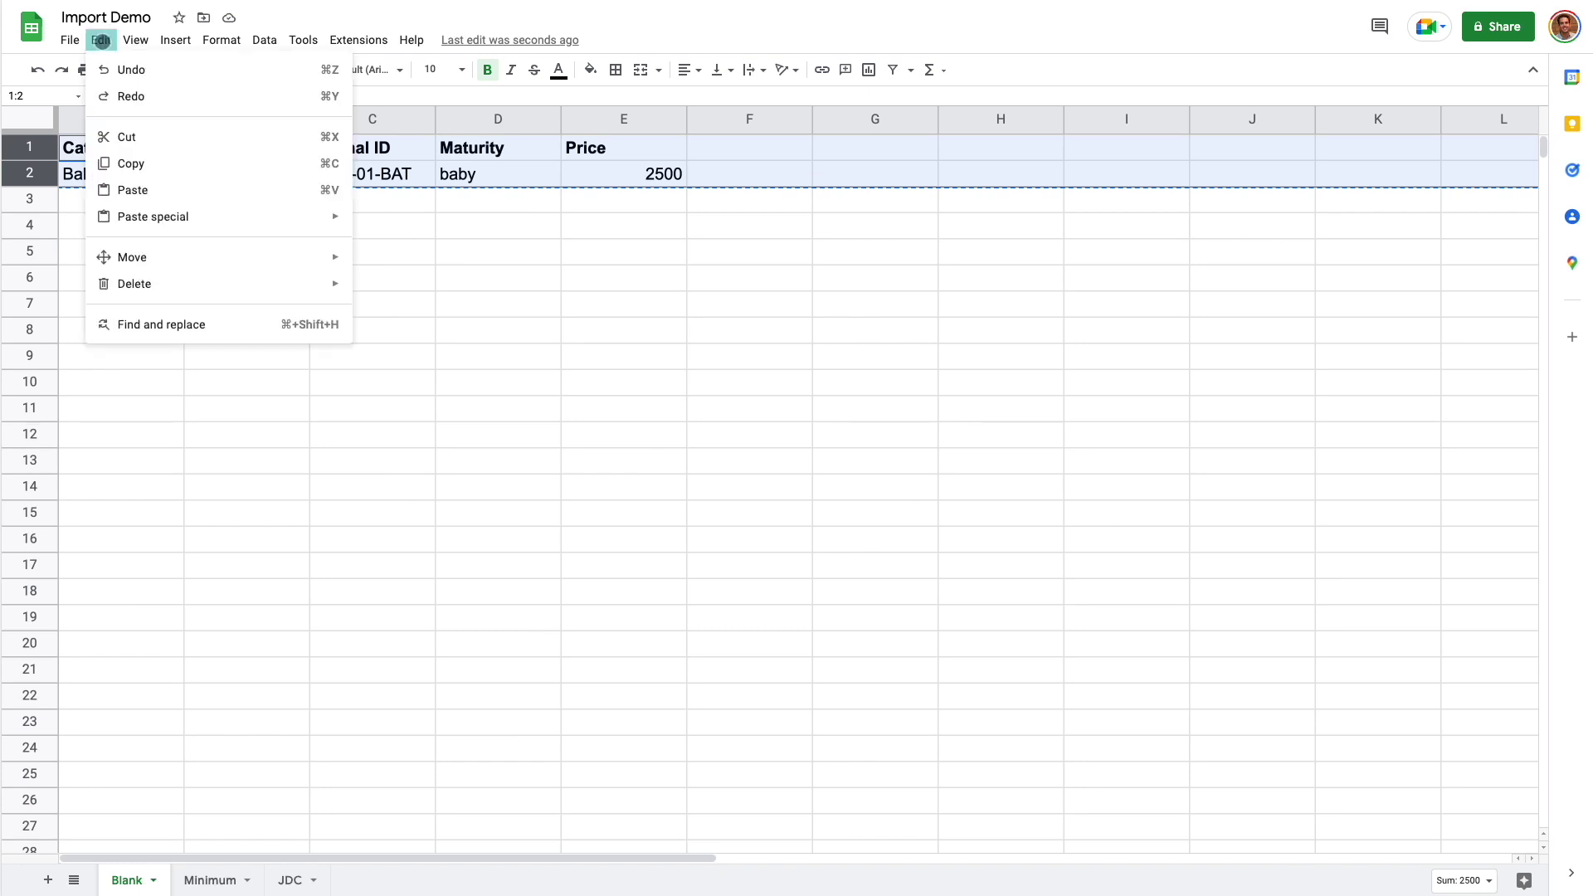
{"action": "left_click", "coordinate": [126, 161]}
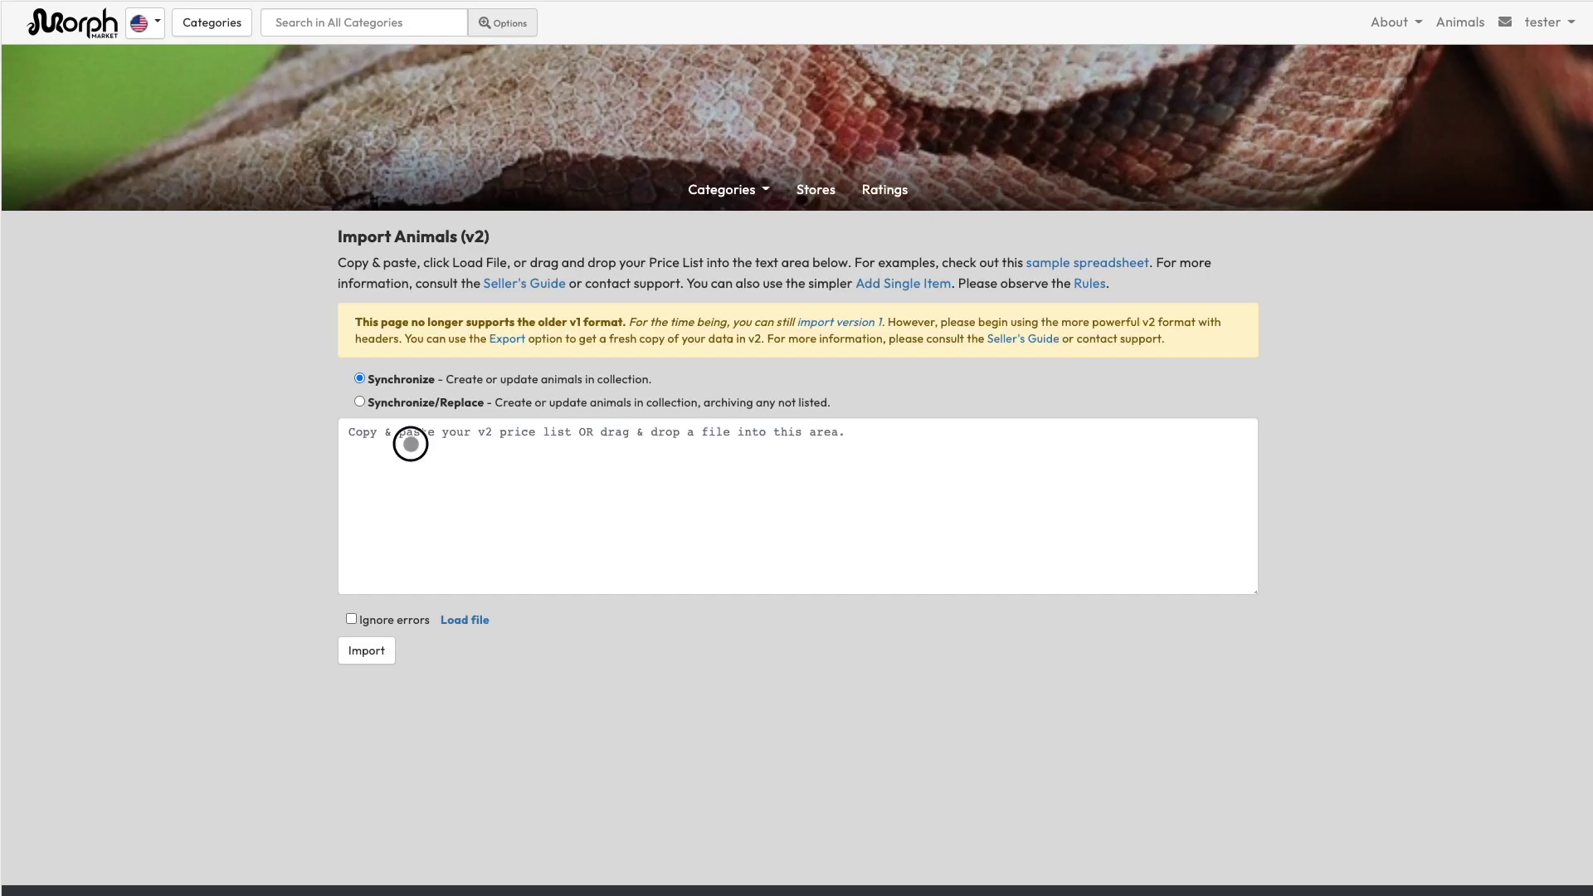
Paste the header and Batman rows into the import box and import them.
{"action": "left_click", "coordinate": [411, 444]}
{"action": "key", "text": "ctrl+v"}
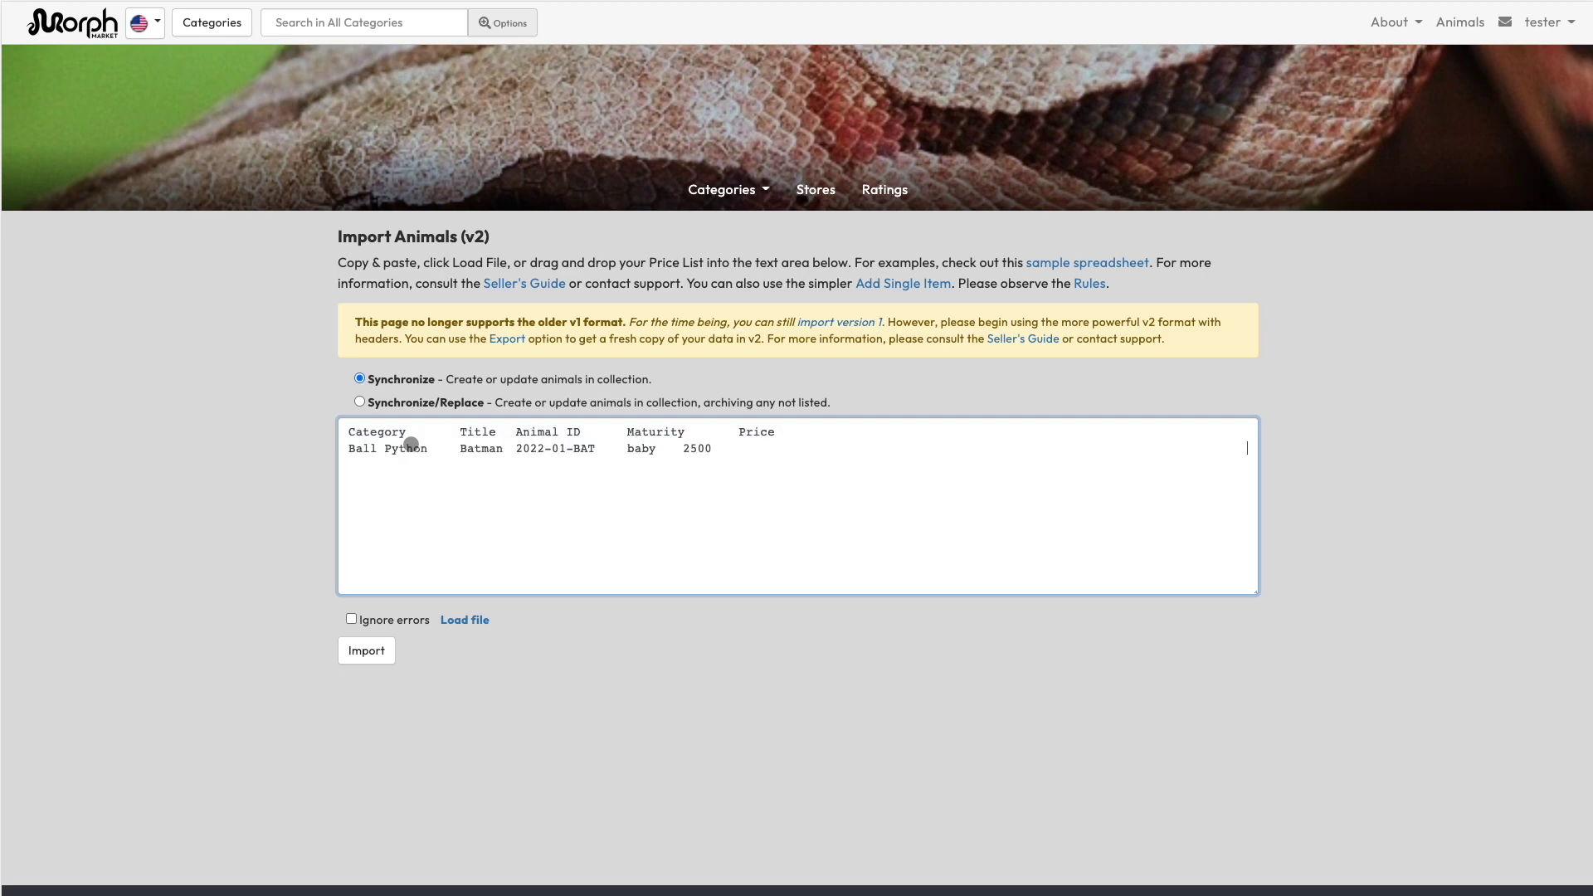
{"action": "left_click", "coordinate": [366, 651]}
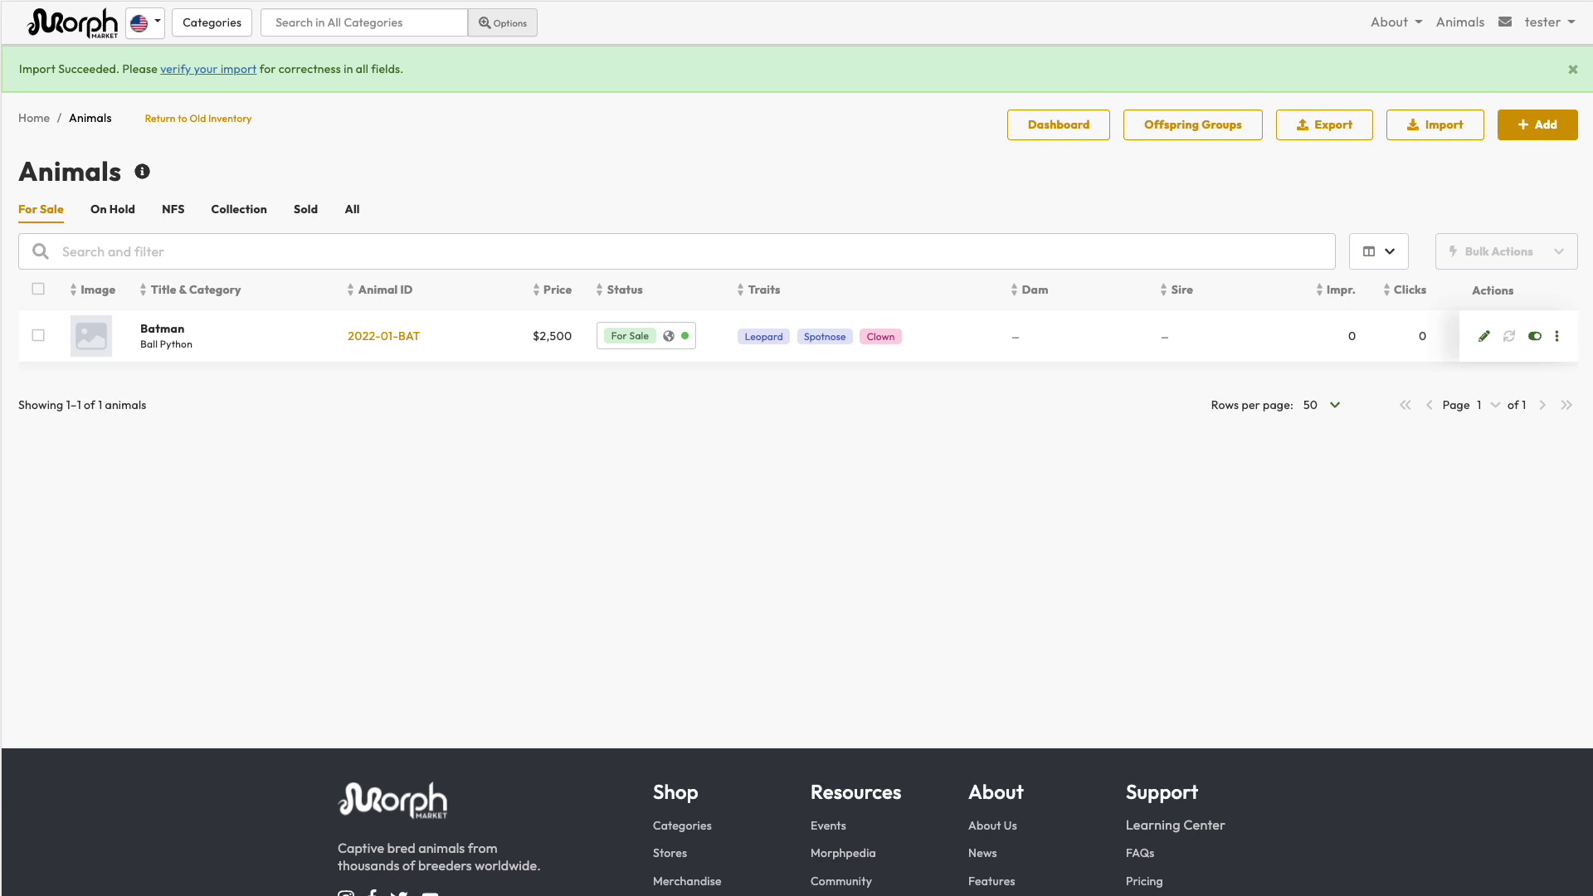
Attach a photo to the Batman listing, then paste and submit the rows again.
{"action": "left_click_drag", "start_coordinate": [1056, 449], "coordinate": [366, 335]}
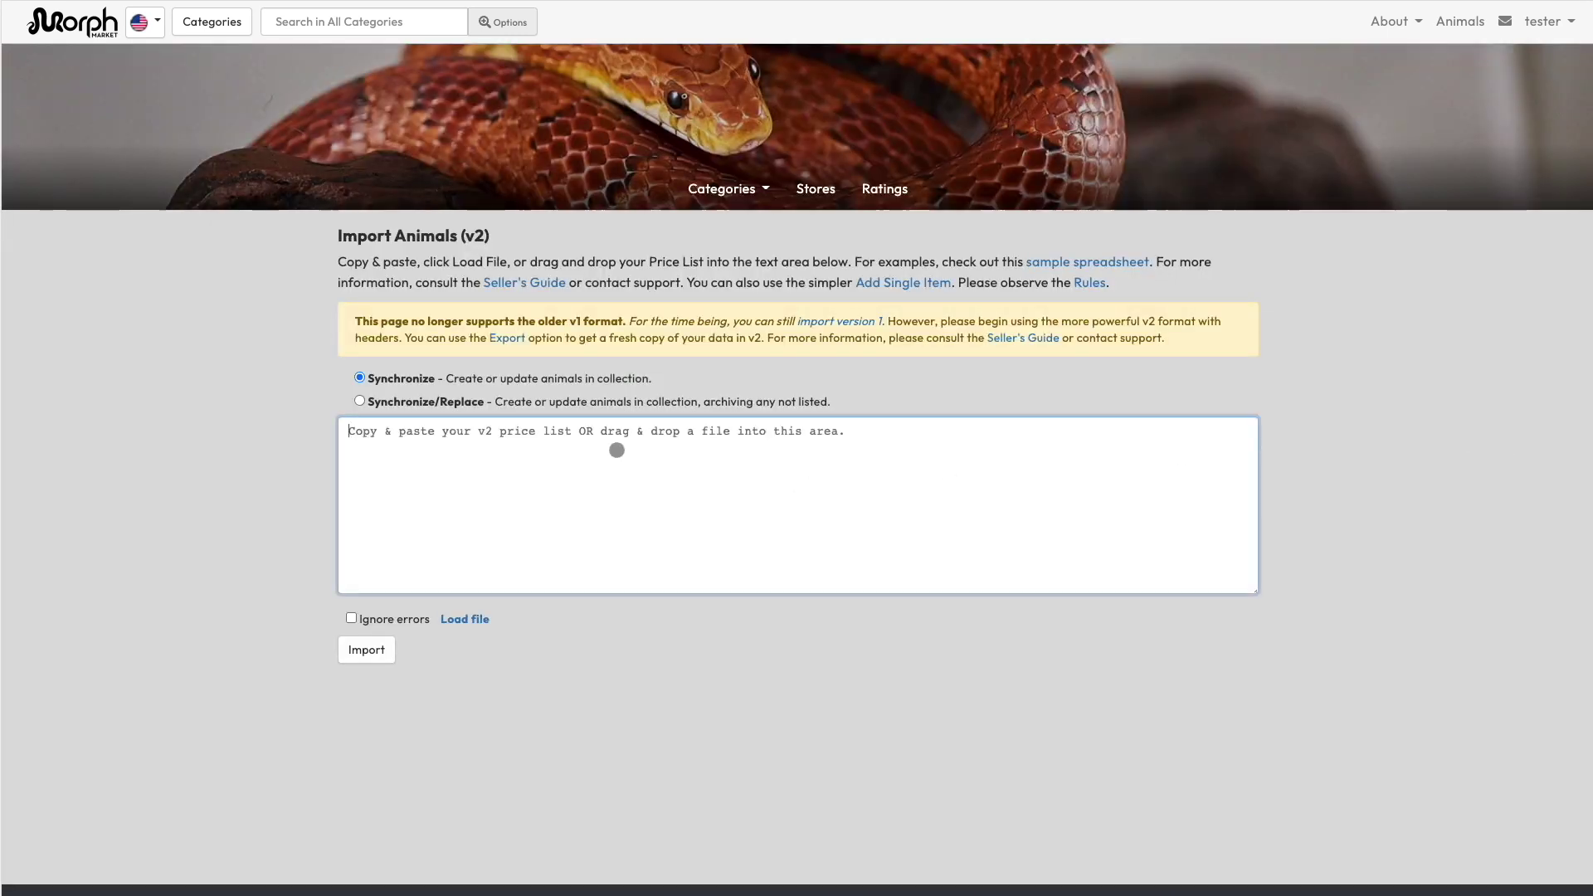
{"action": "key", "text": "ctrl+v"}
{"action": "left_click", "coordinate": [369, 653]}
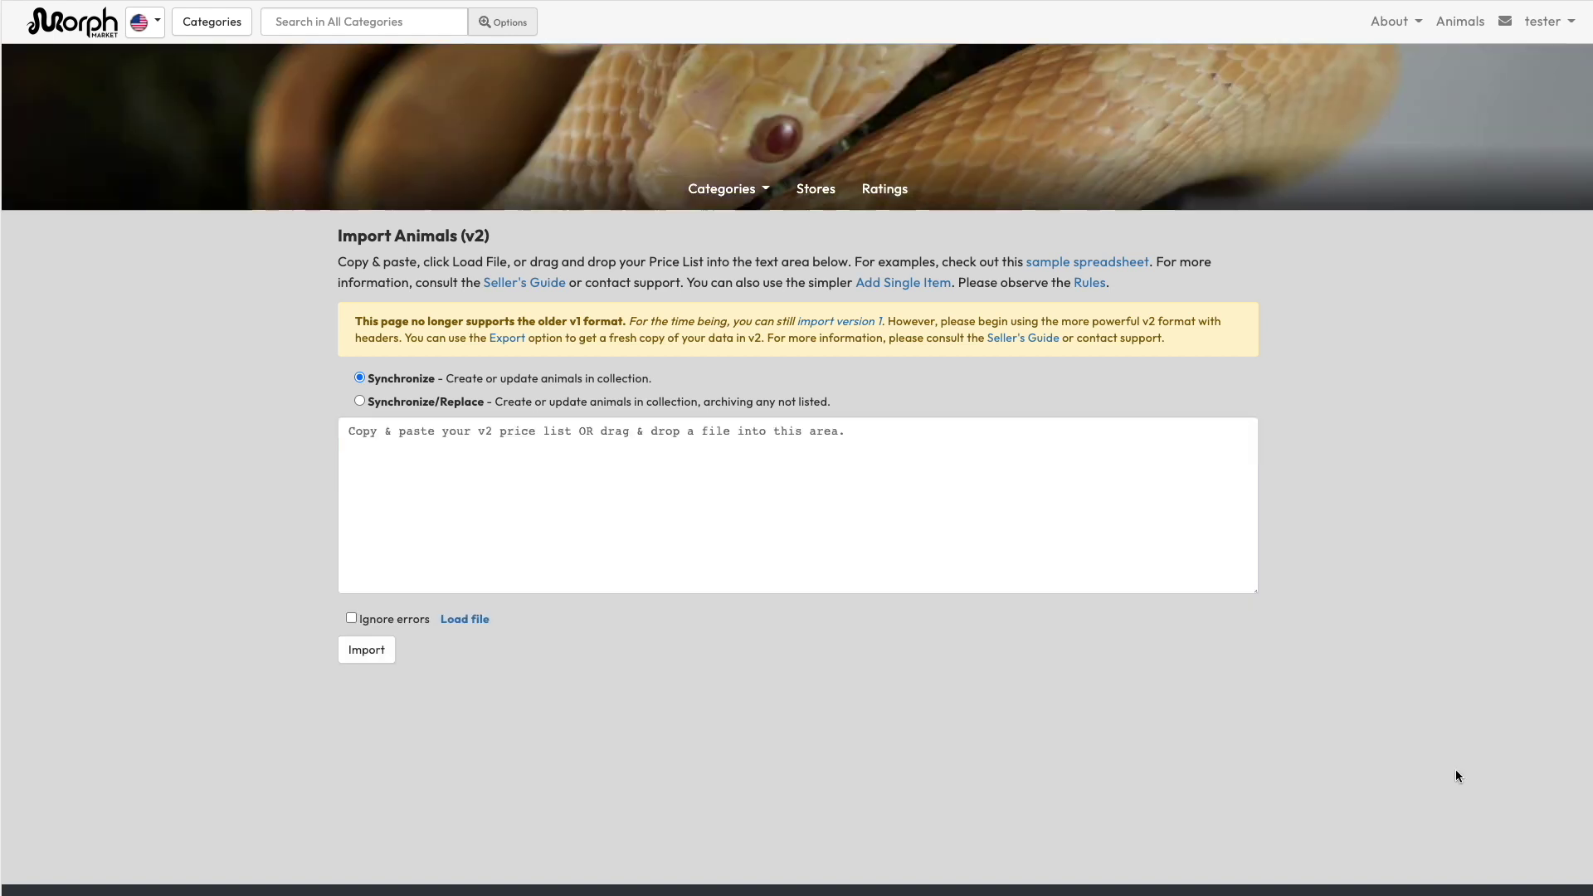
Paste the Batman rows, delete the 2500 price, and import to trigger the price-required error.
{"action": "left_click", "coordinate": [444, 478]}
{"action": "key", "text": "ctrl+v"}
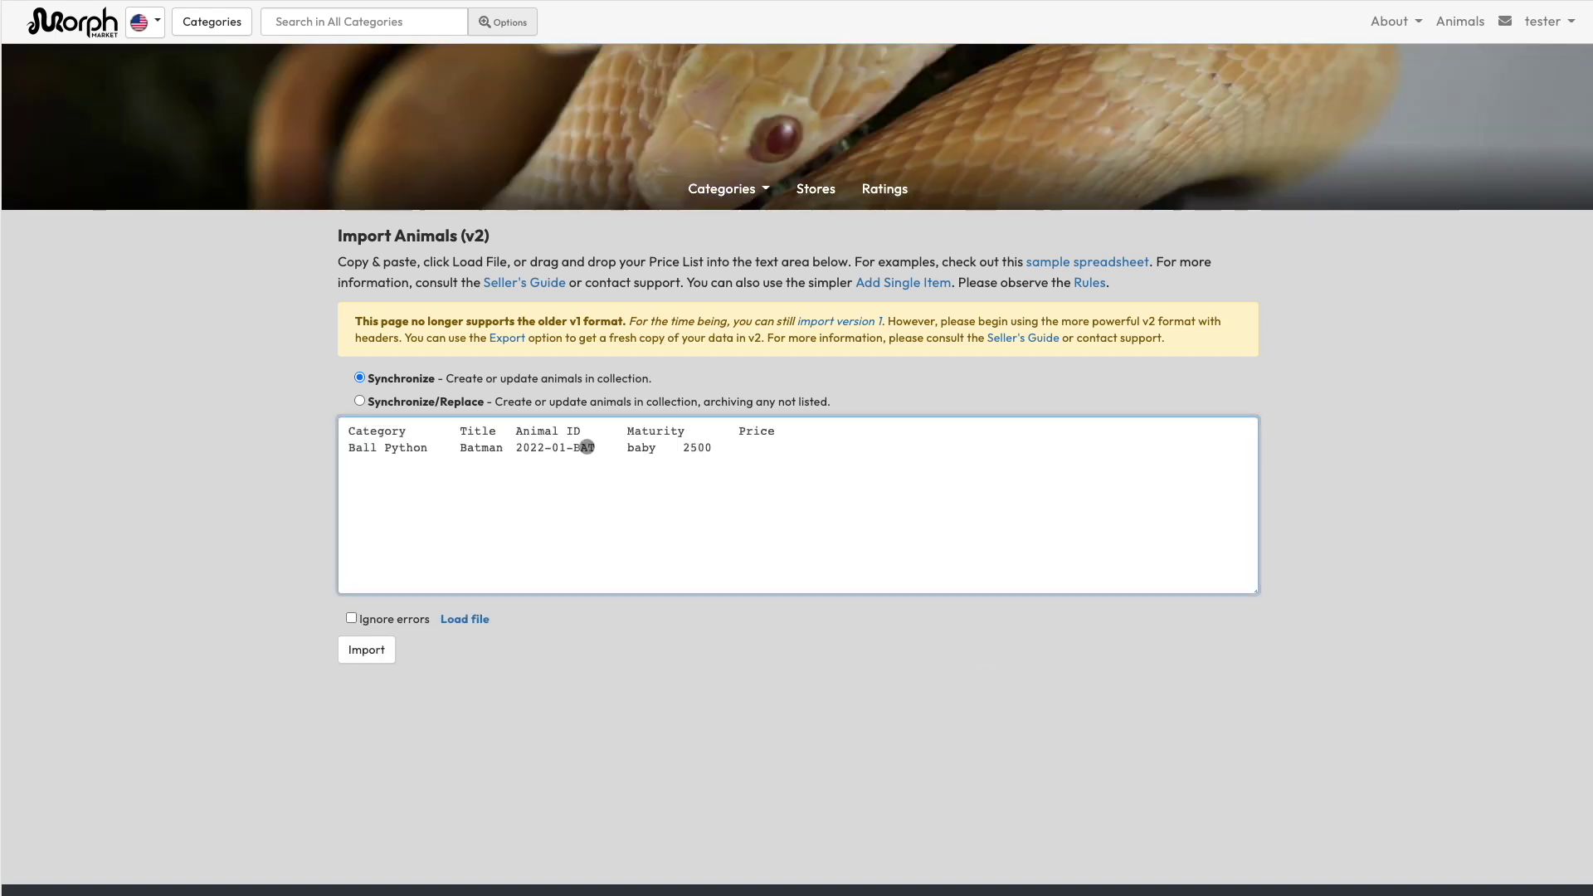
{"action": "left_click", "coordinate": [618, 448]}
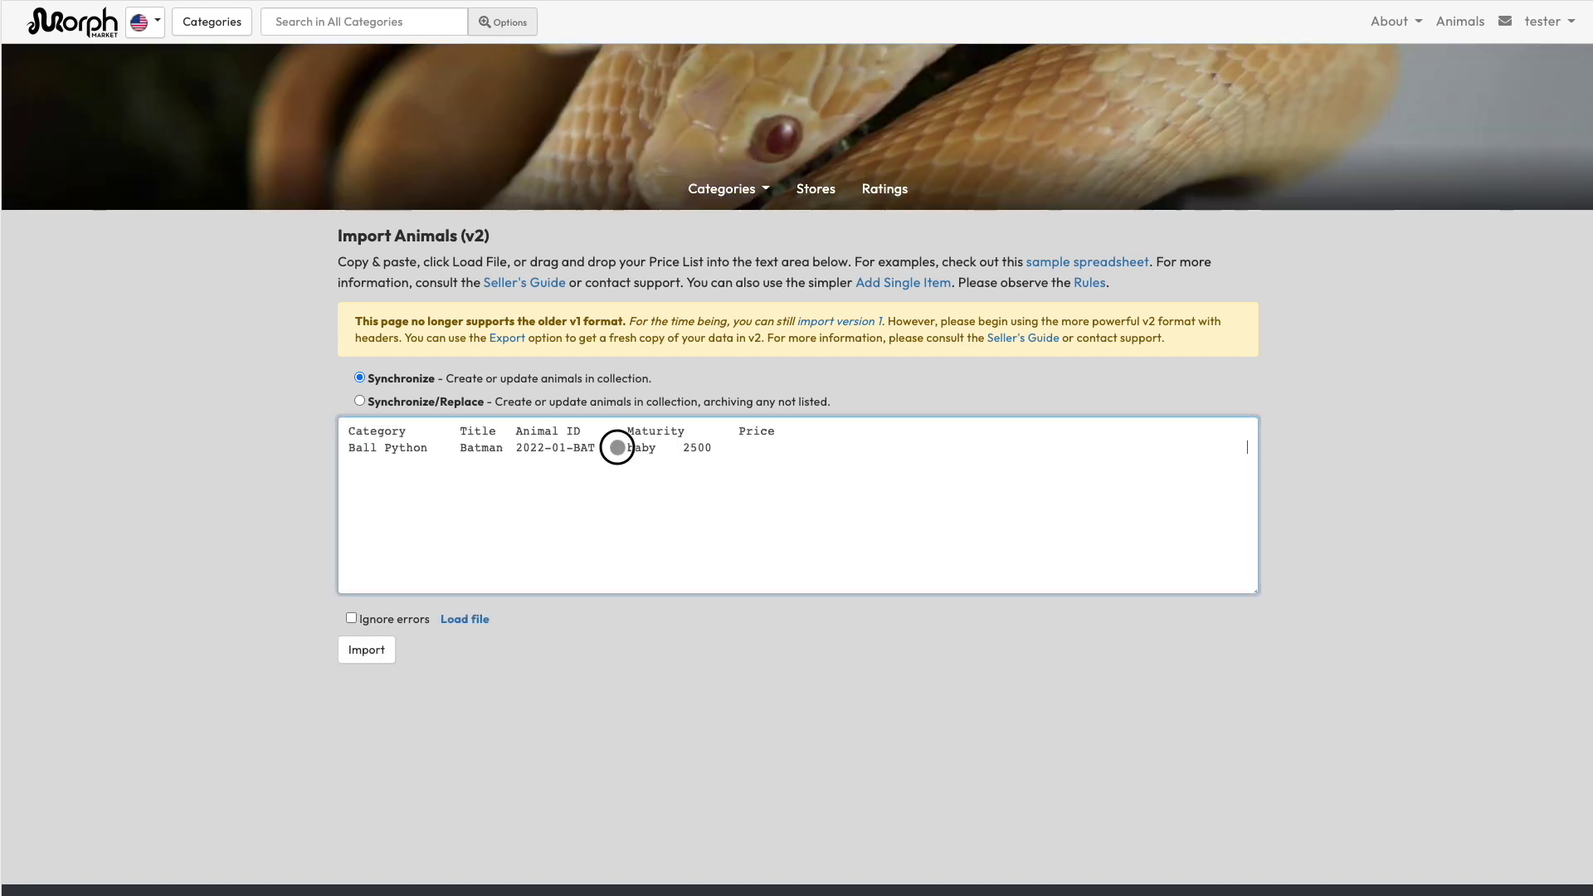
{"action": "double_click", "coordinate": [685, 447]}
{"action": "key", "text": "BackSpace"}
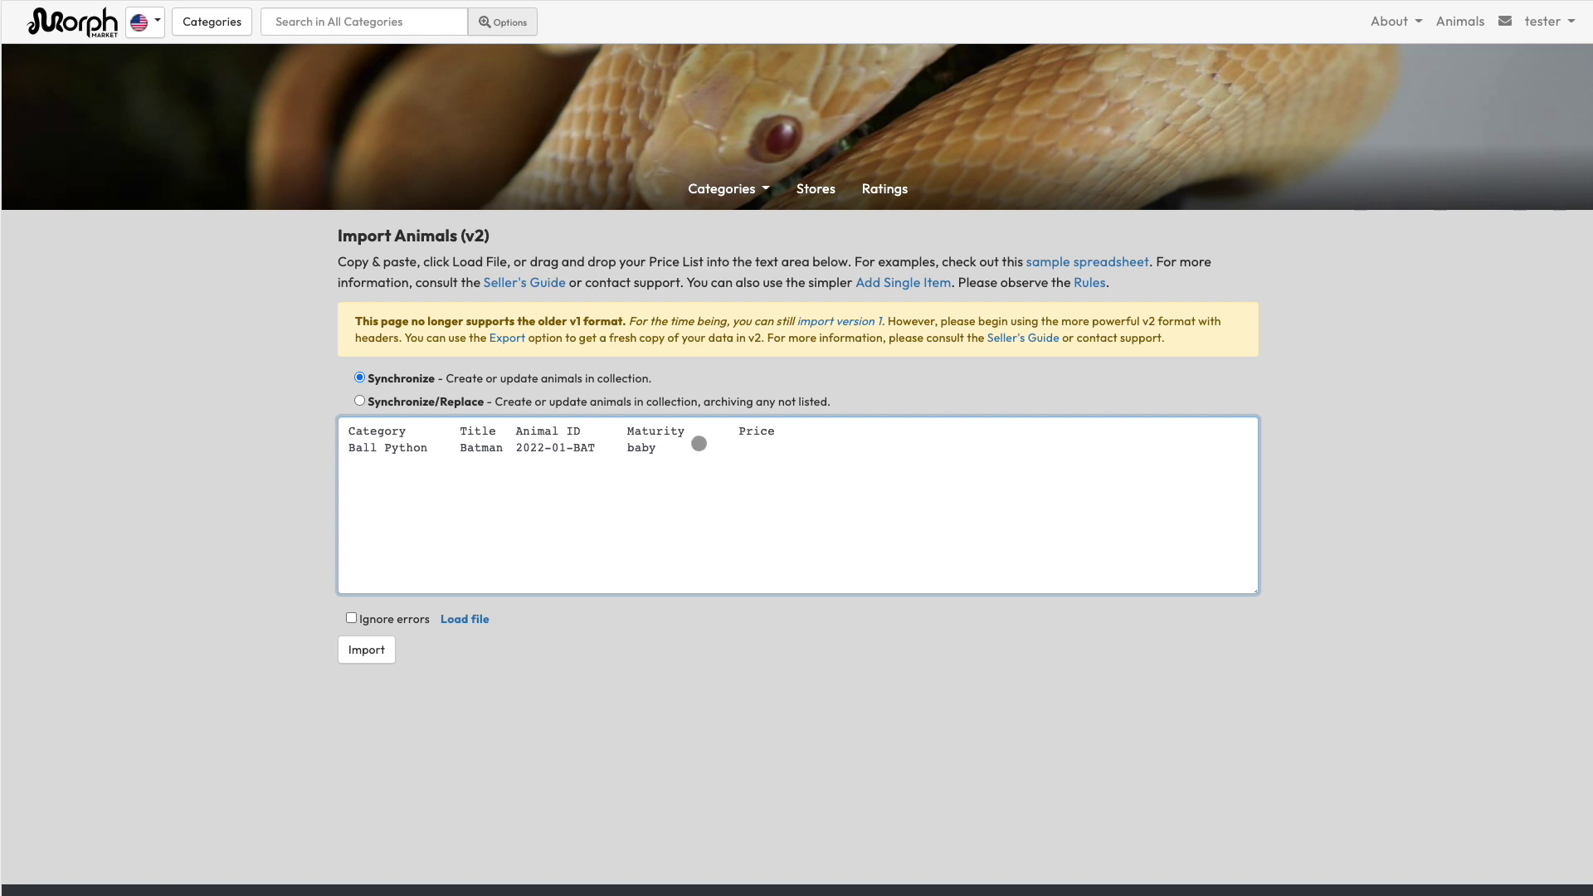
{"action": "left_click", "coordinate": [372, 658]}
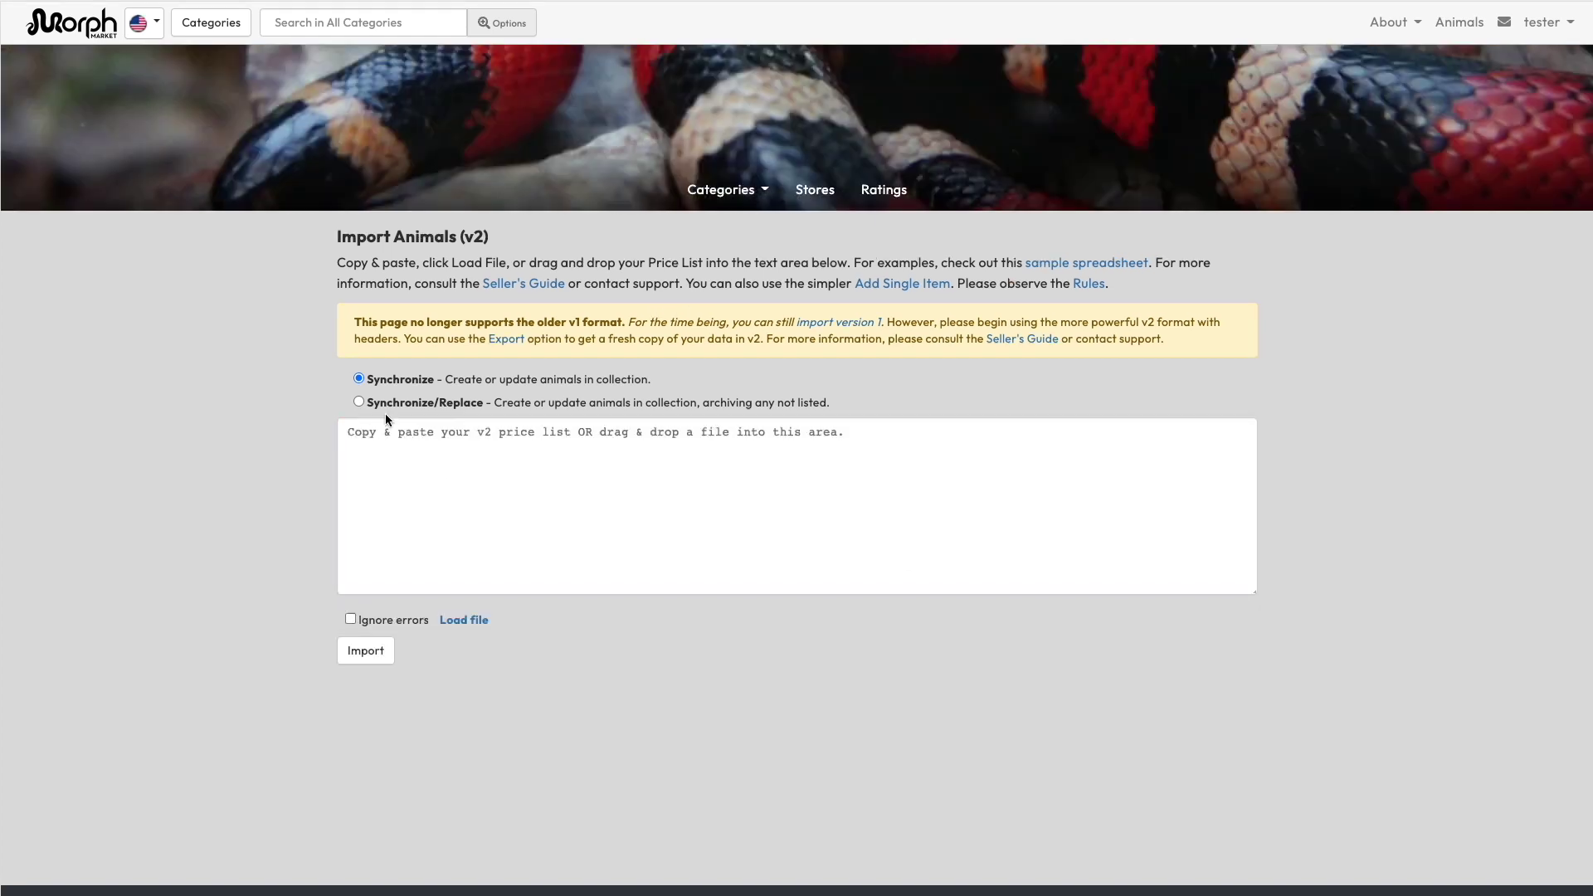
Paste the Batman and Catwoman rows into the import box and import them.
{"action": "left_click", "coordinate": [522, 475]}
{"action": "key", "text": "ctrl+v"}
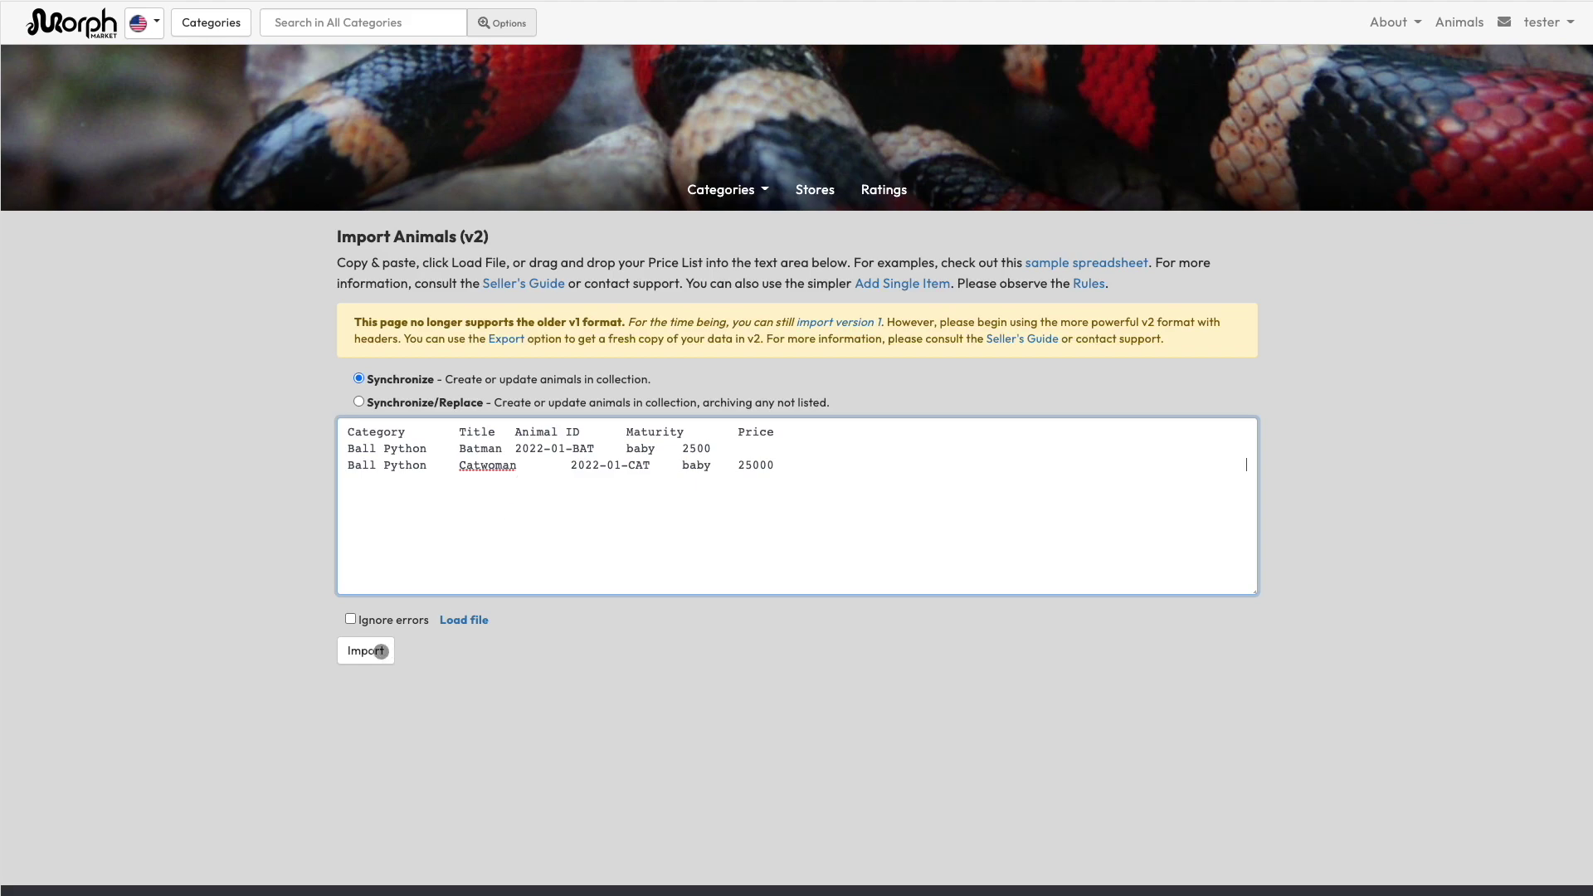
{"action": "left_click", "coordinate": [370, 650]}
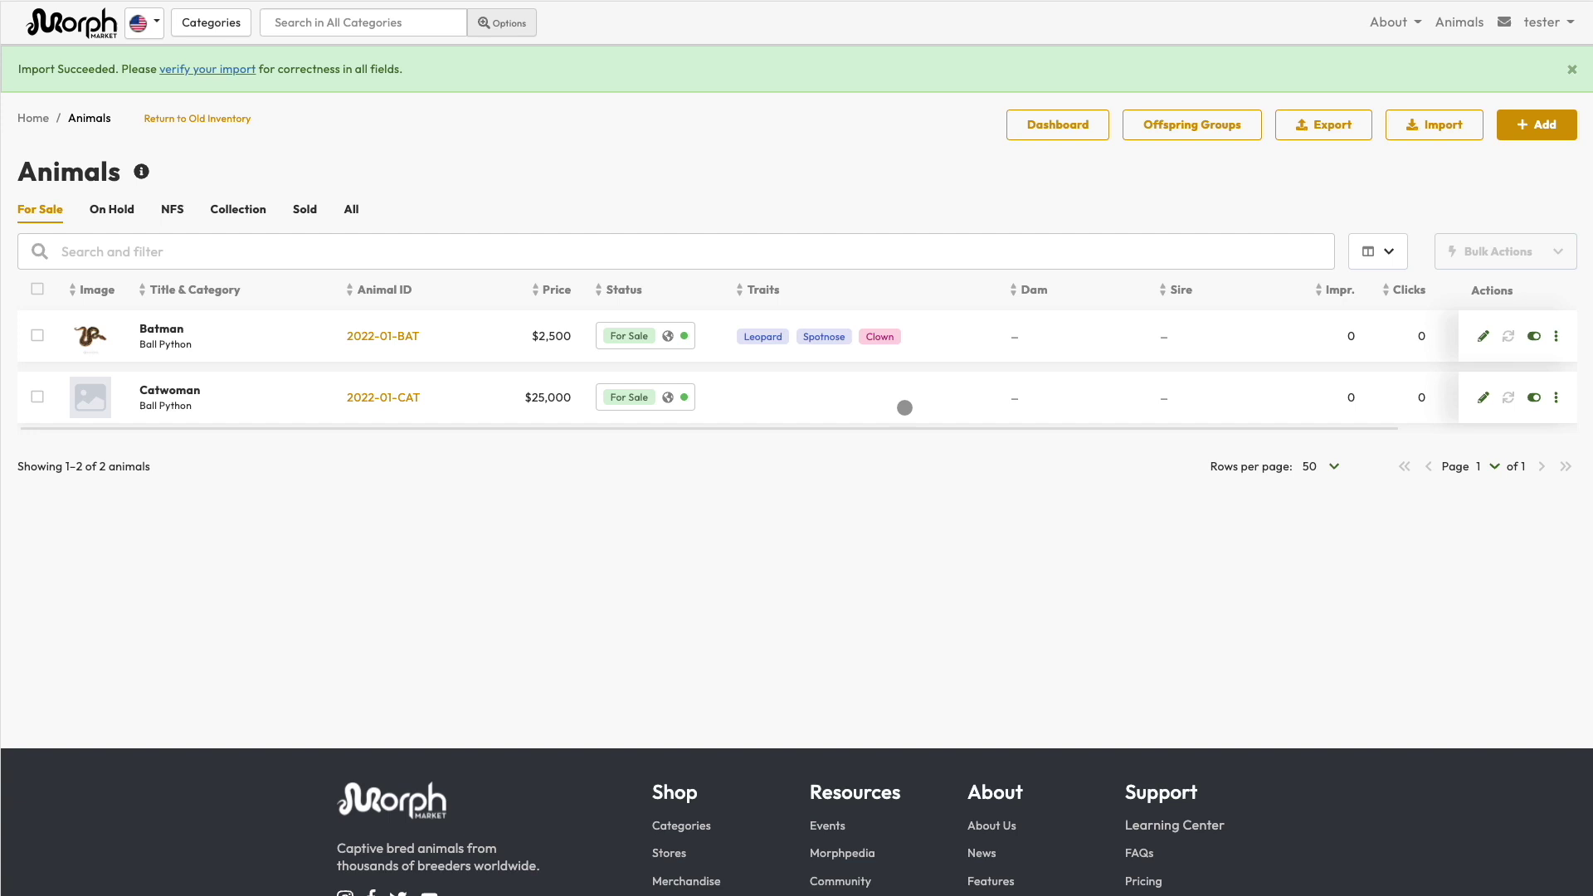
Re-import with Catwoman's Leopard Spotnose Clown Fader traits, then export the inventory as TSV.
{"action": "key", "text": "alt+Left"}
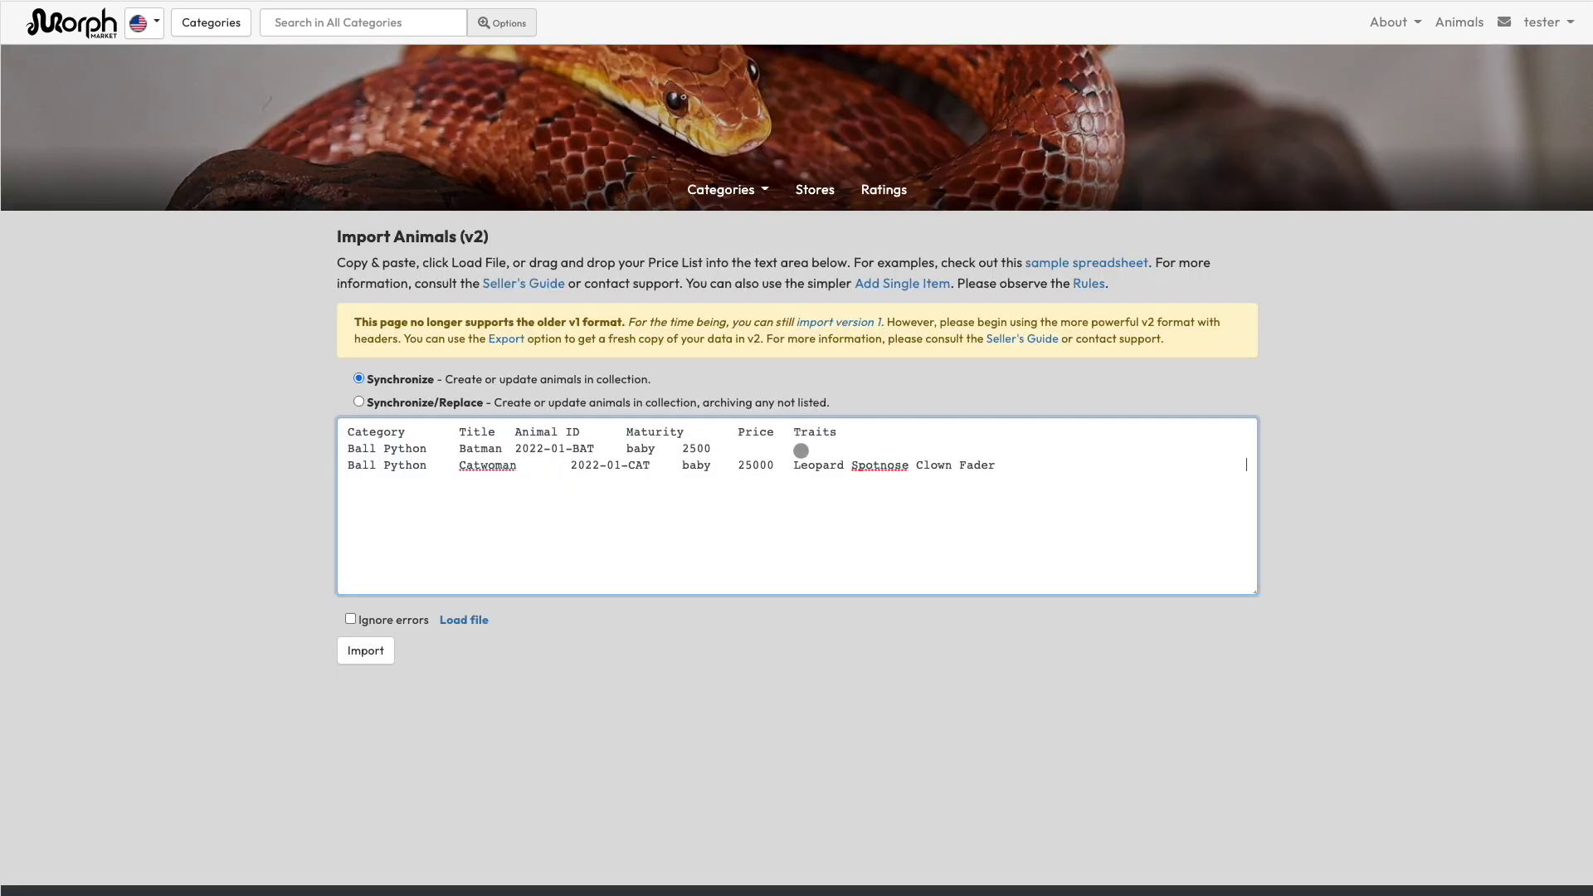
{"action": "left_click", "coordinate": [372, 652]}
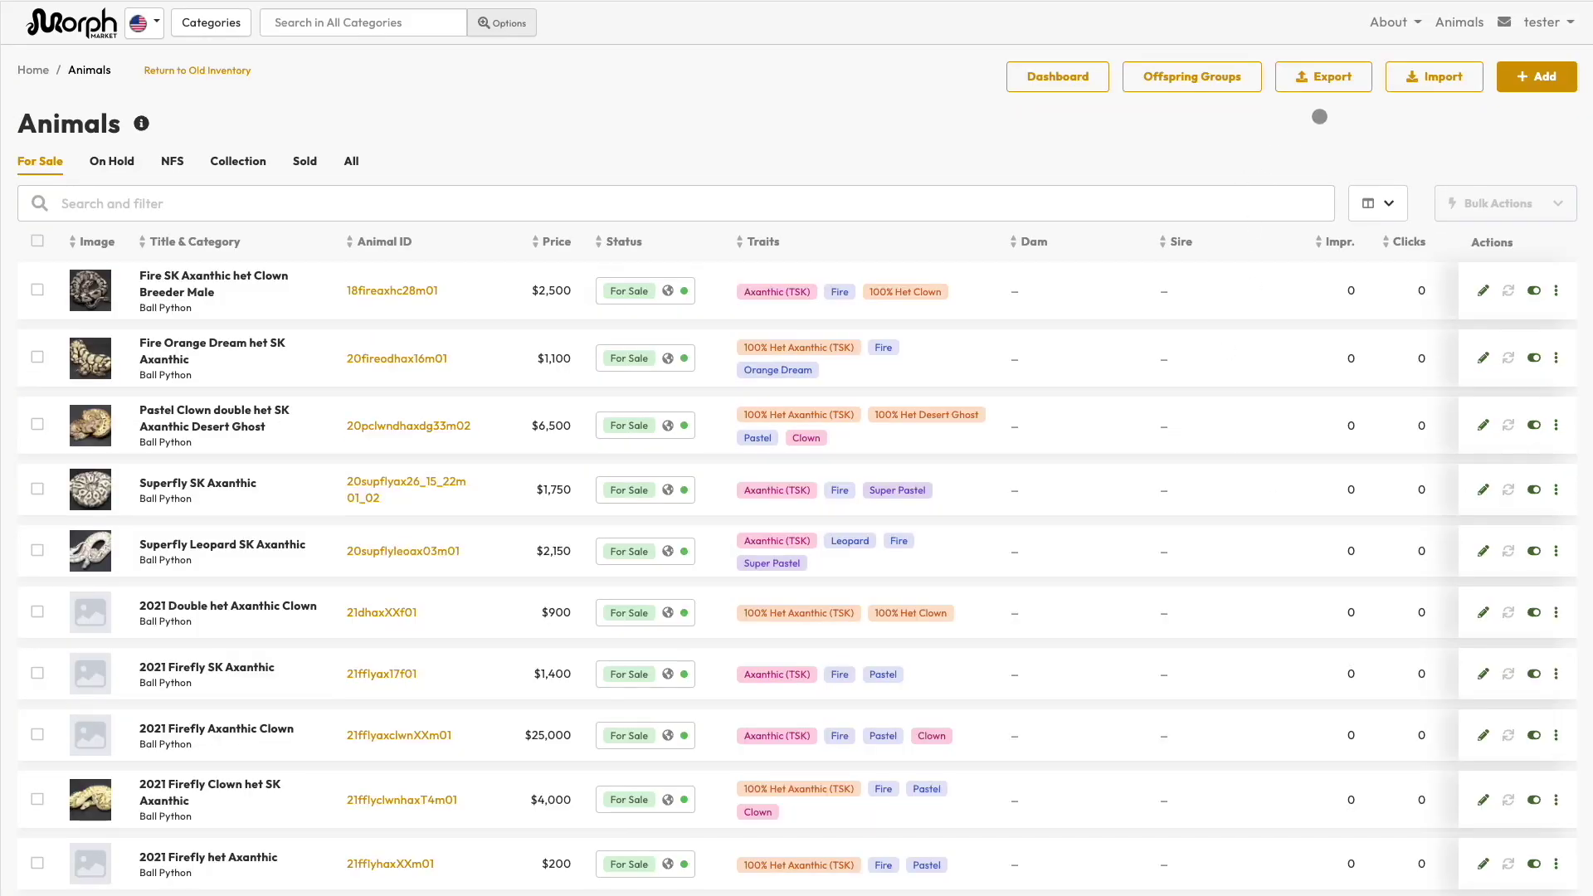
{"action": "left_click", "coordinate": [1323, 80]}
{"action": "left_click", "coordinate": [712, 517]}
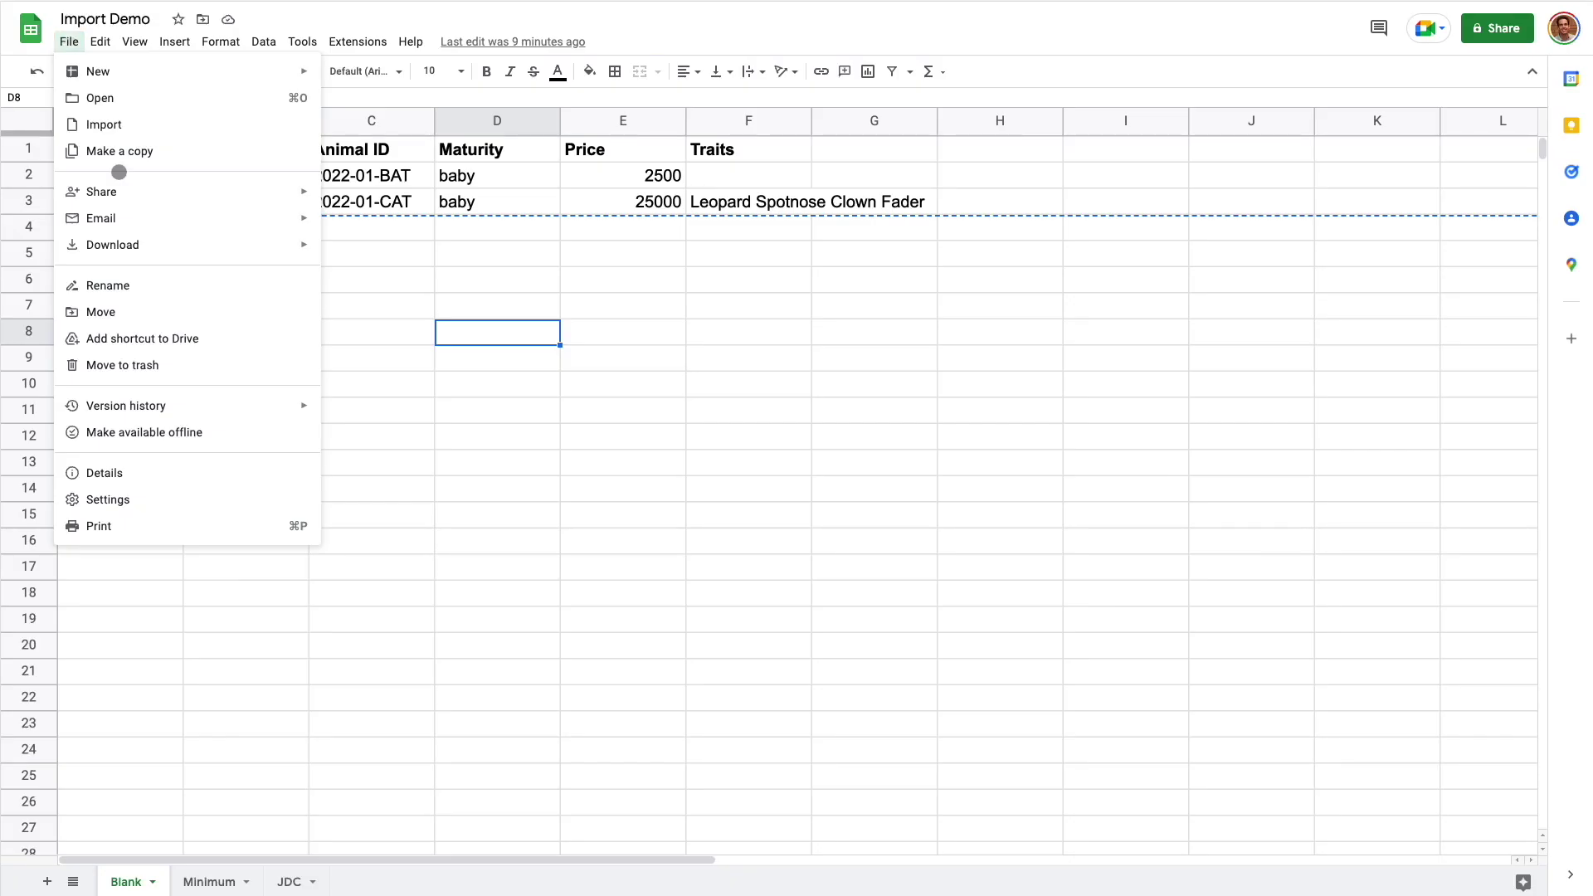
Upload jdc-animals.tsv and import it with Insert new sheet(s) as a new tab.
{"action": "left_click", "coordinate": [128, 123]}
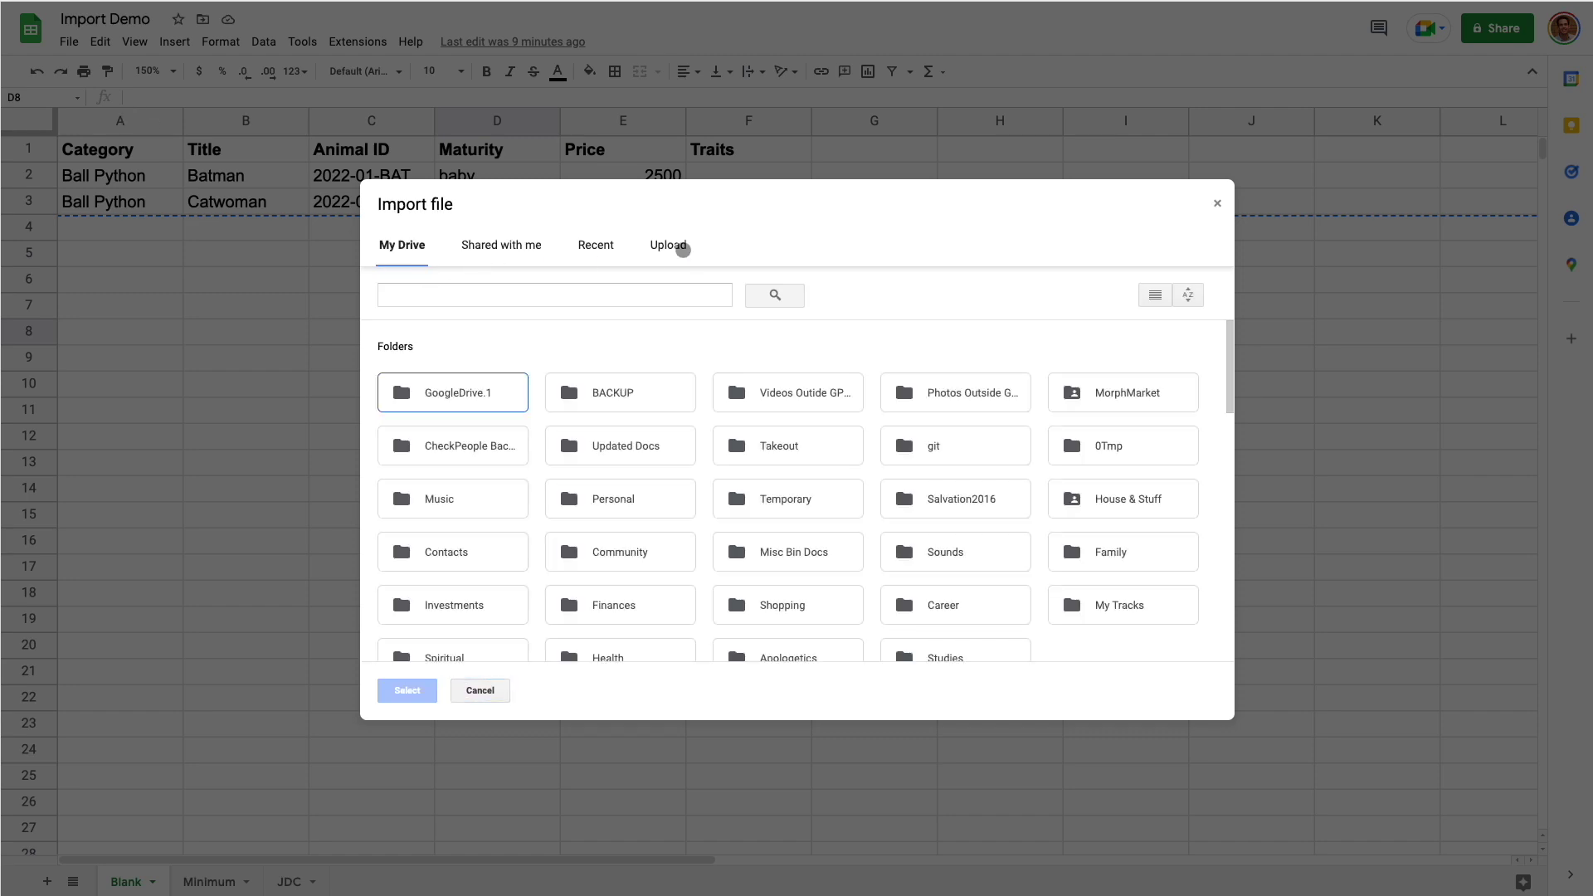
{"action": "left_click", "coordinate": [674, 247]}
{"action": "left_click", "coordinate": [774, 492]}
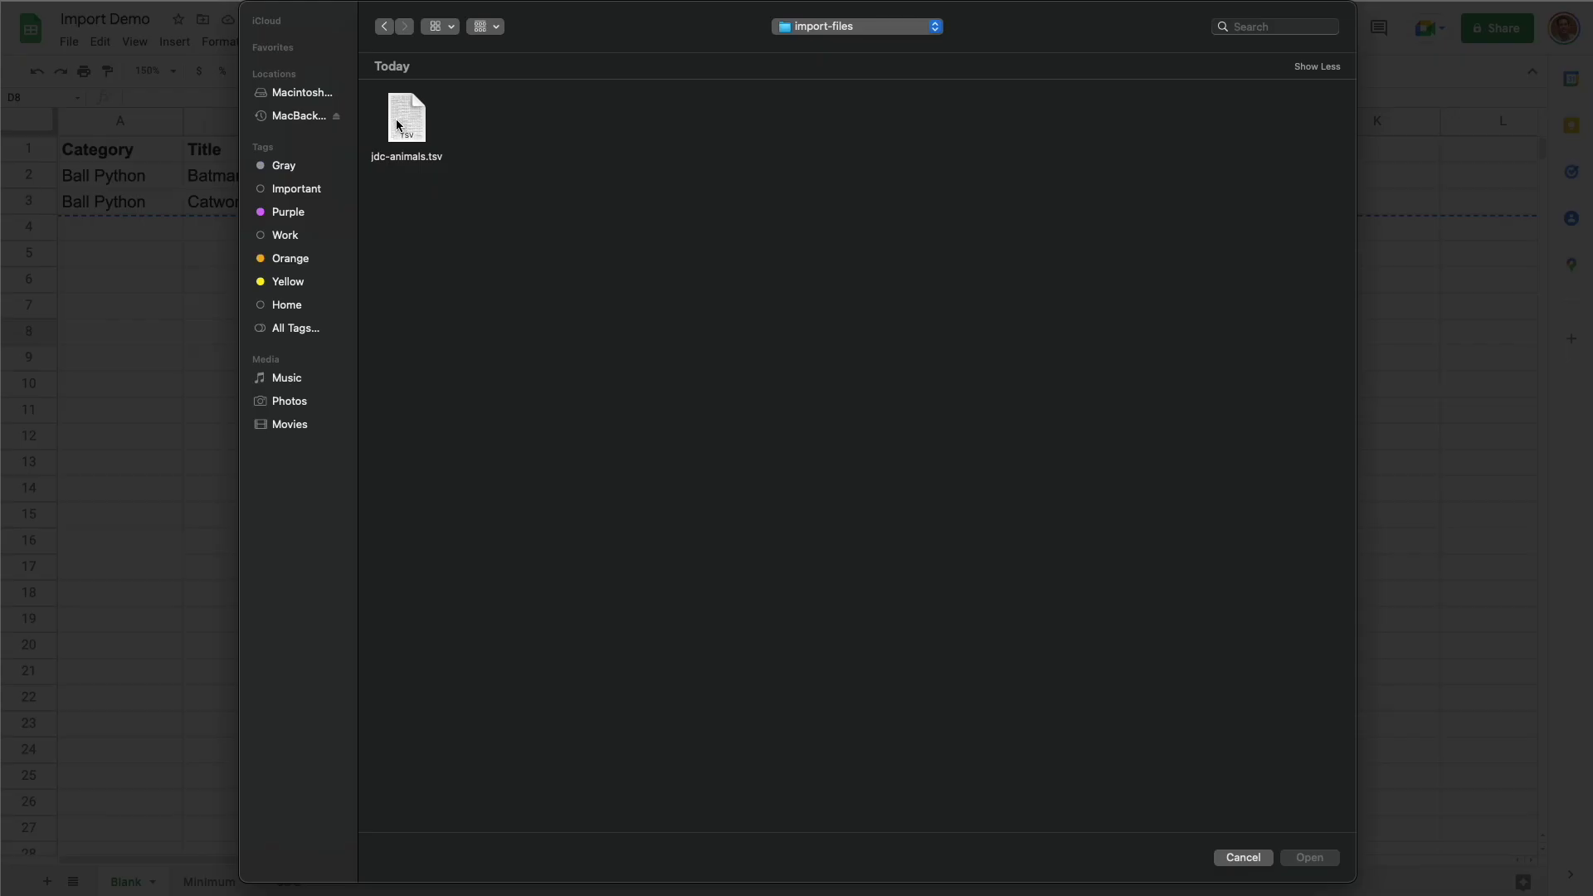
{"action": "double_click", "coordinate": [411, 125]}
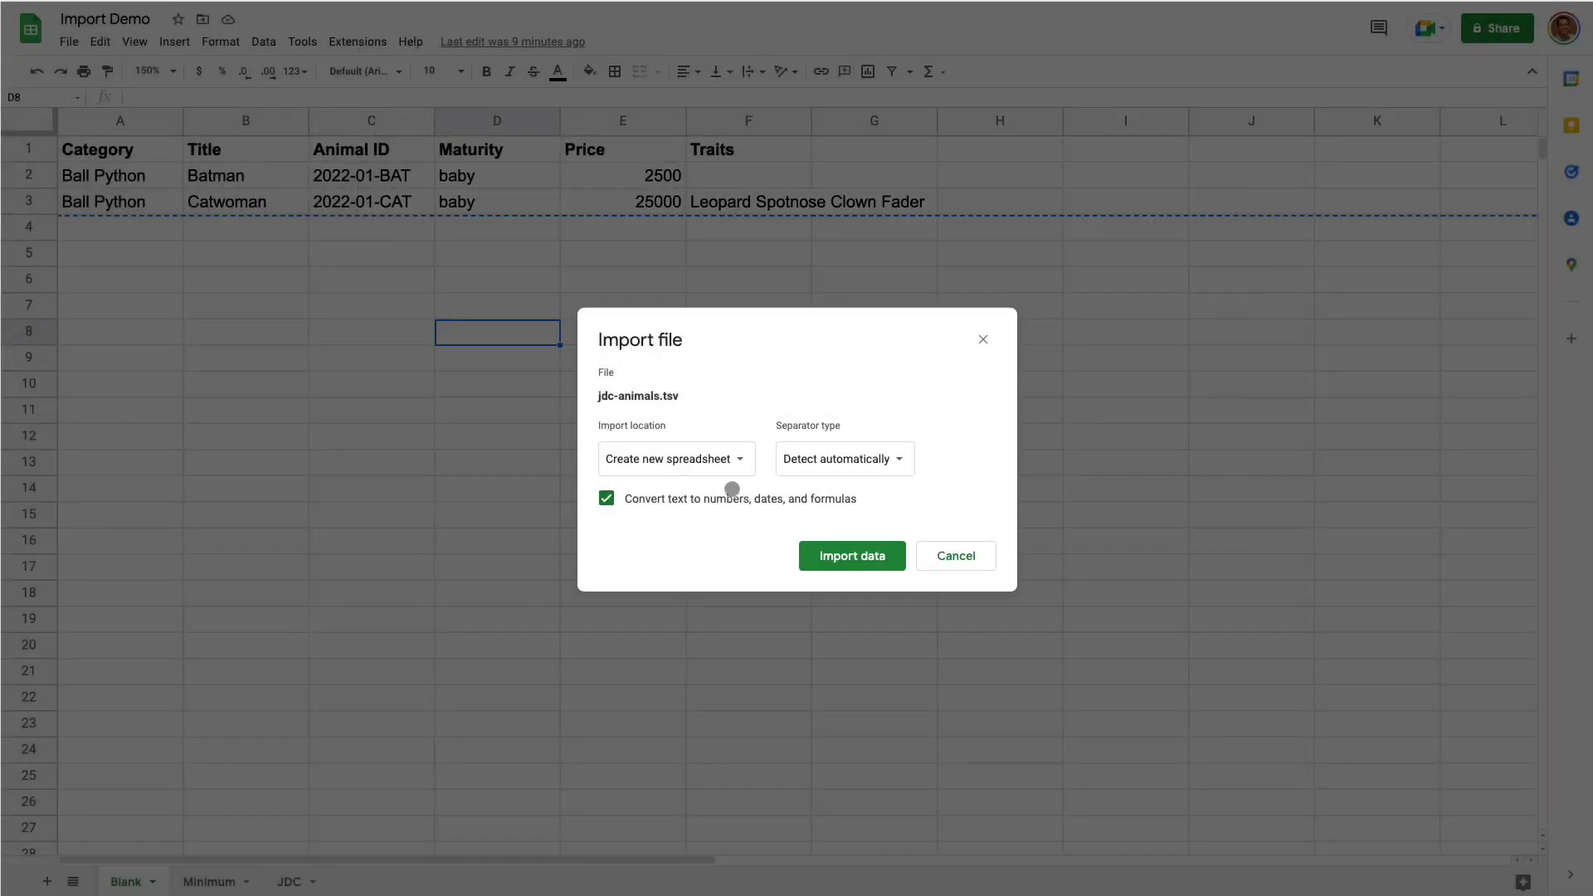
{"action": "left_click", "coordinate": [722, 458]}
{"action": "left_click", "coordinate": [714, 489]}
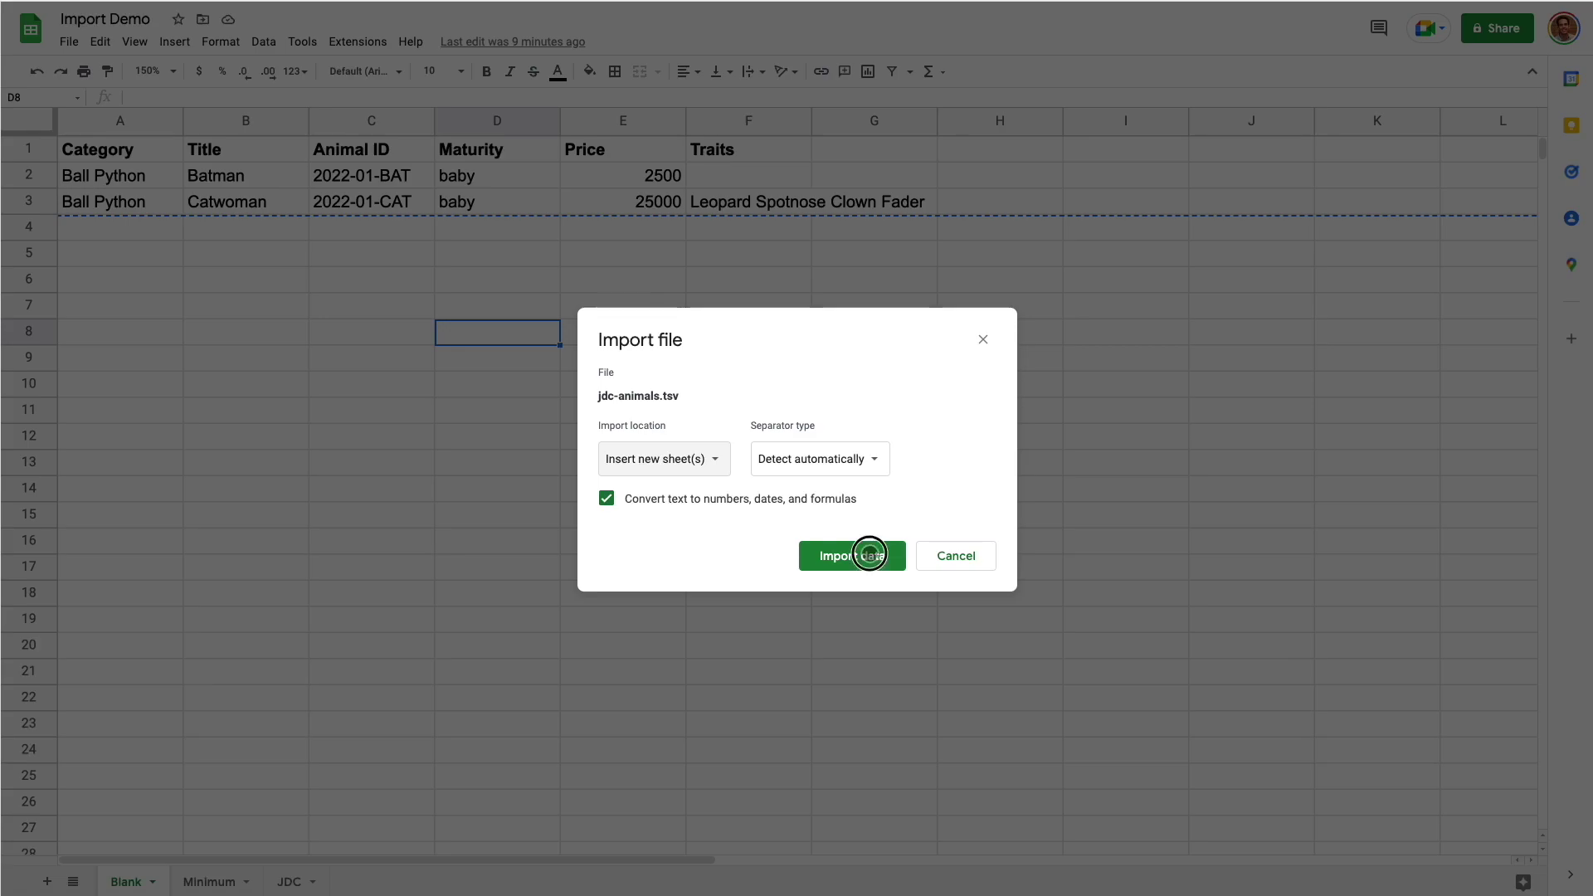
{"action": "left_click", "coordinate": [863, 556]}
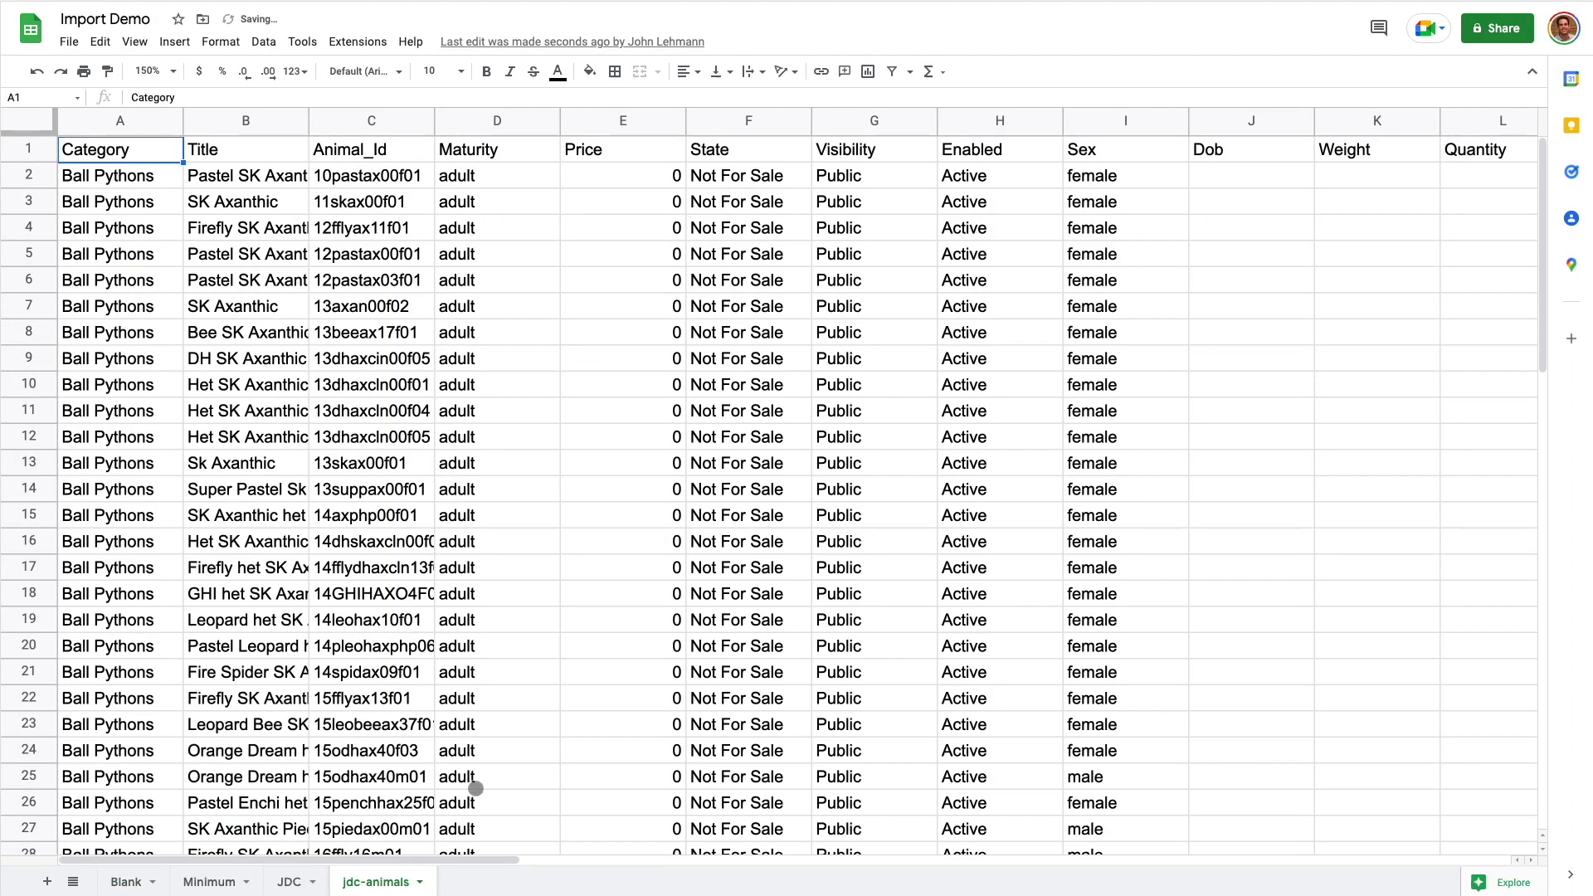
Select the whole jdc-animals sheet and copy all its data.
{"action": "left_click", "coordinate": [30, 125]}
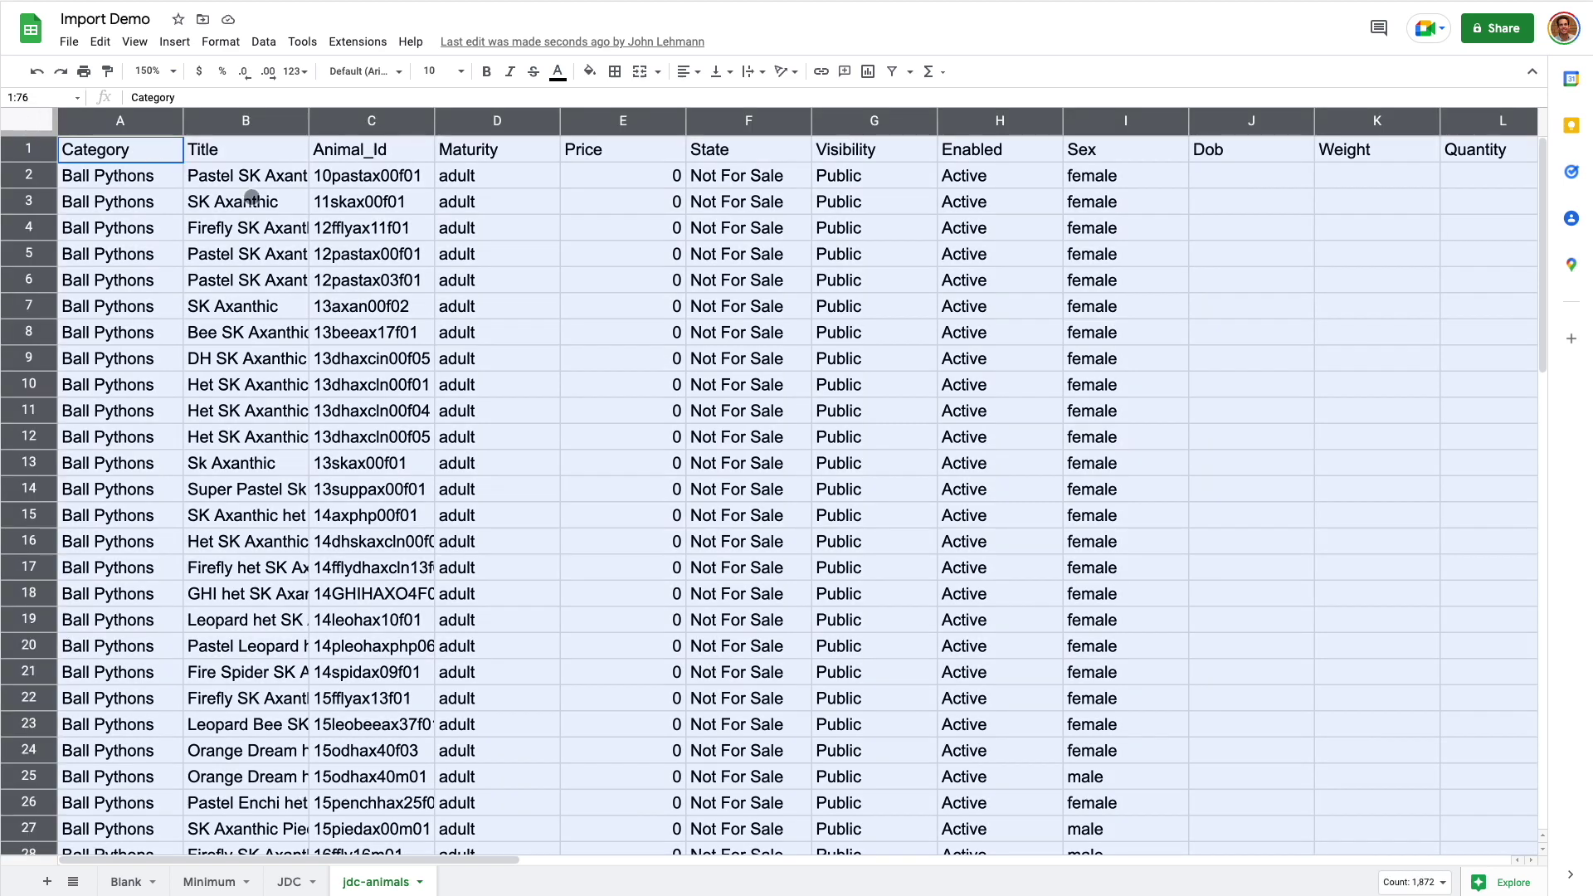
{"action": "left_click", "coordinate": [100, 42]}
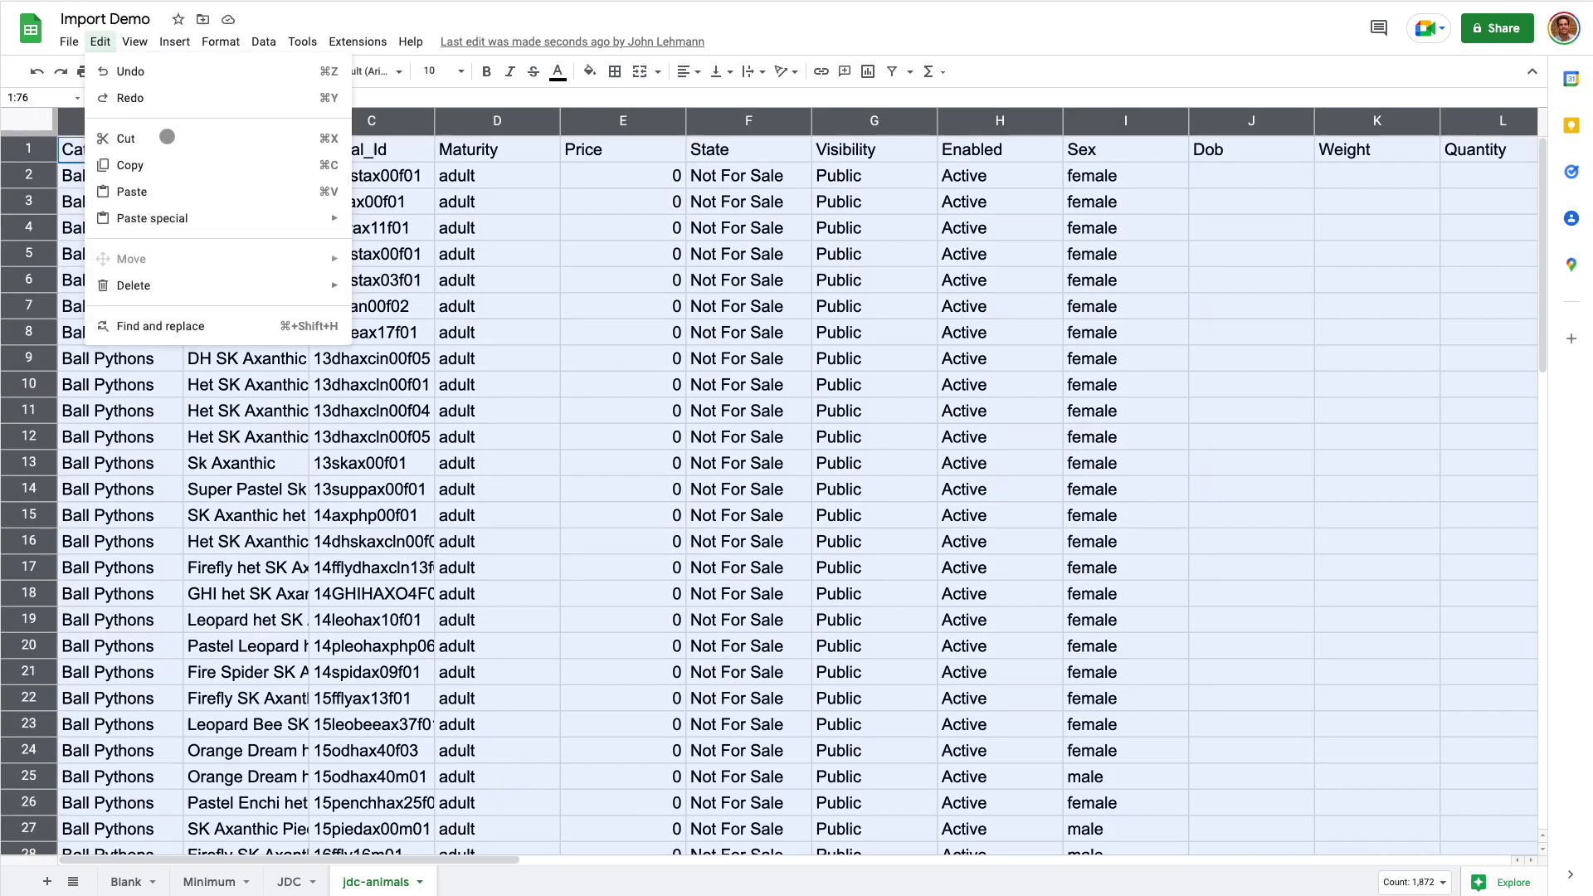
{"action": "left_click", "coordinate": [146, 165]}
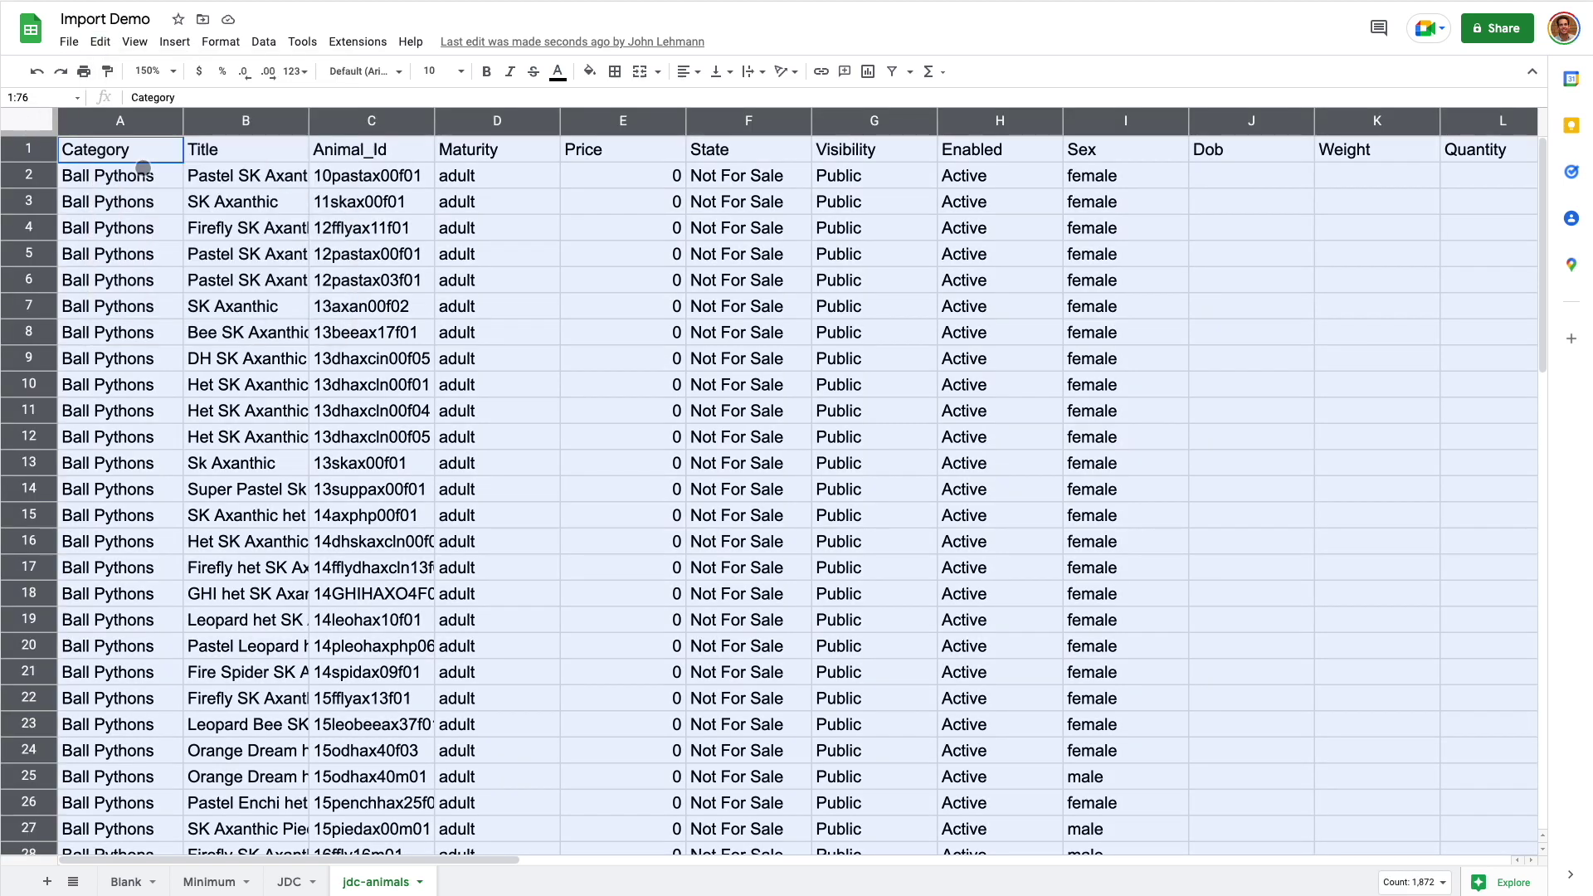